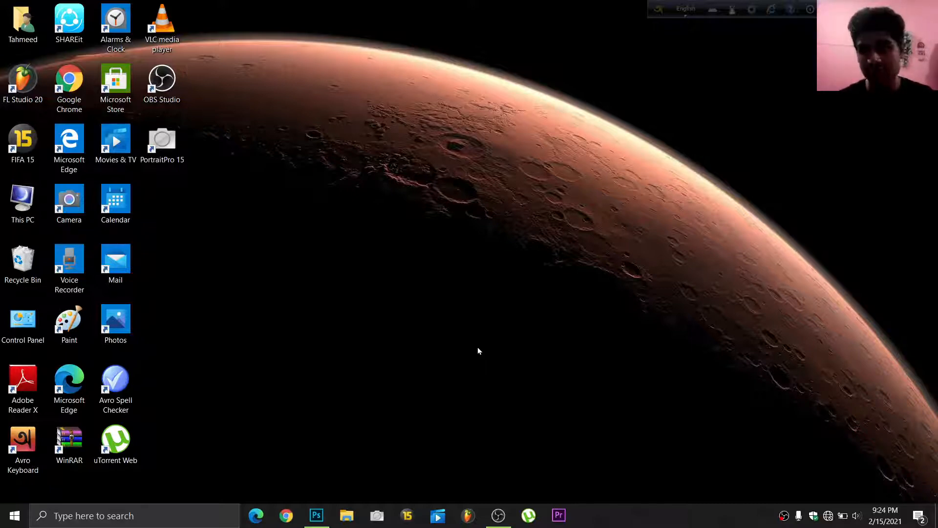
- Switch to Photoshop and look through the Move, Magic Wand, Crop and Eyedropper tools, including the Eyedropper's tool variants
left_click(316, 515)
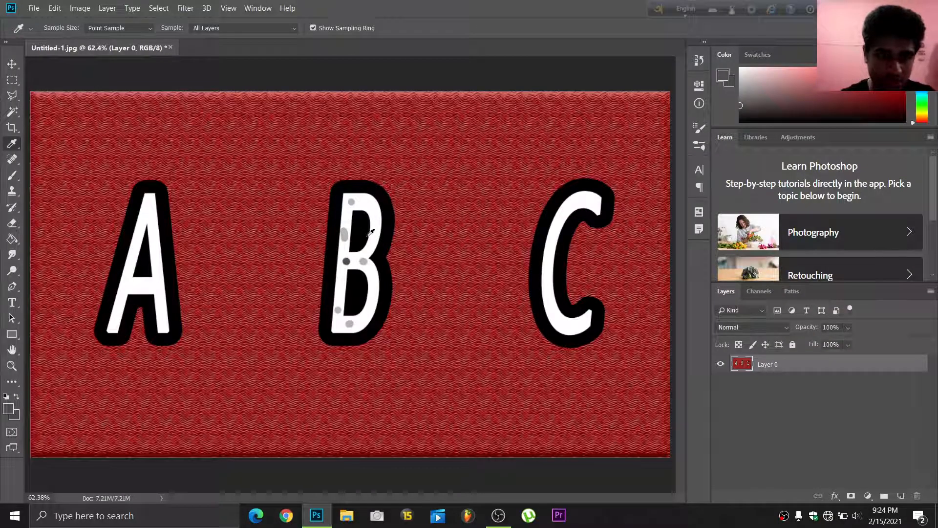
left_click(11, 63)
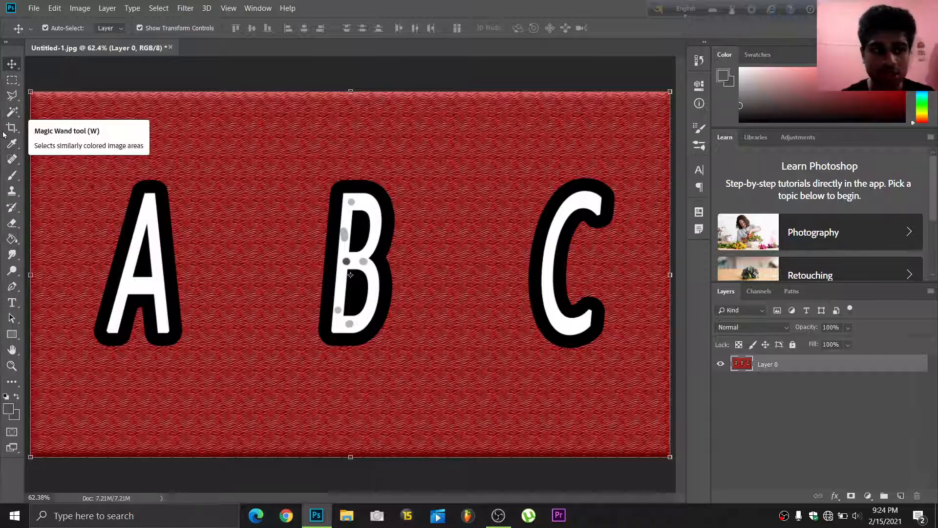
left_click(9, 117)
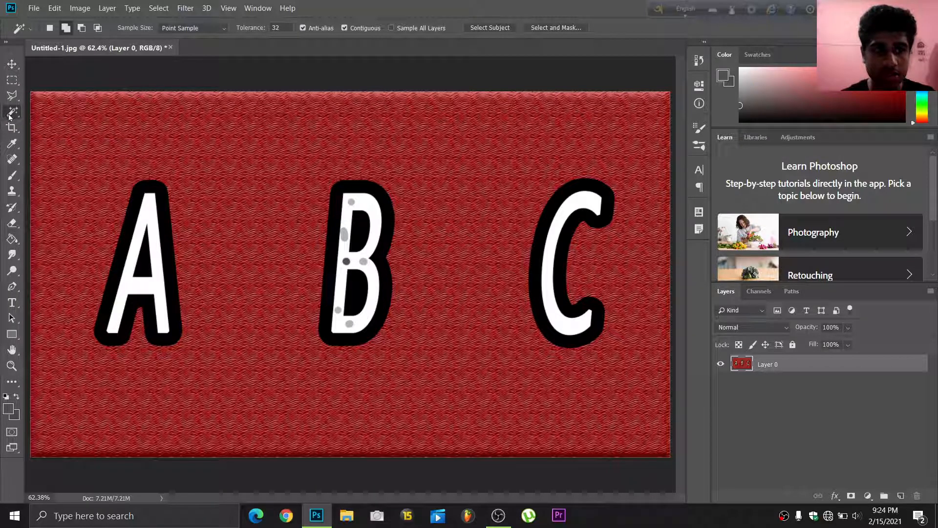
left_click(11, 143)
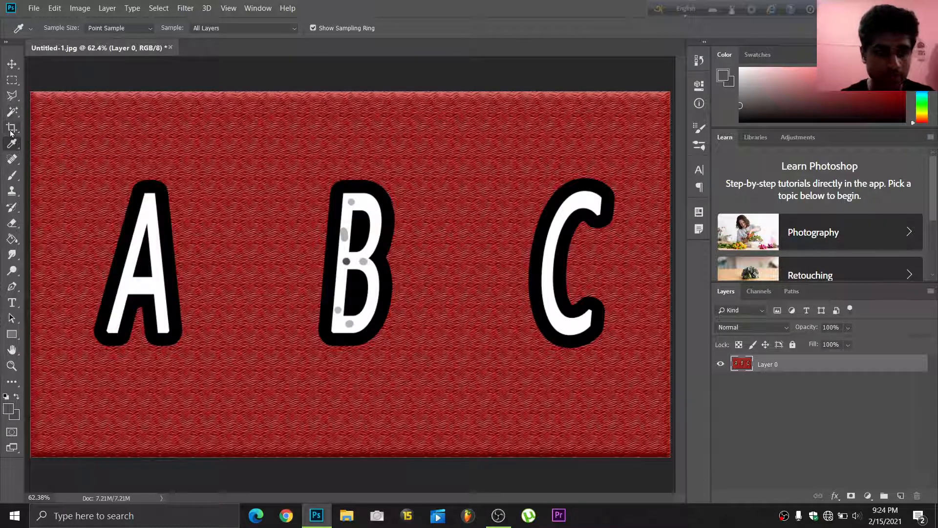
left_click(13, 127)
left_click(13, 143)
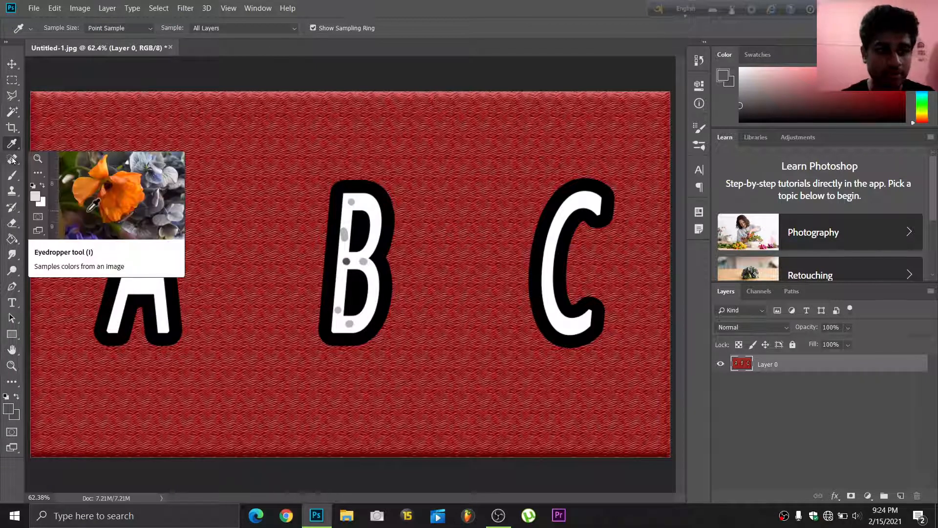
left_click(10, 158)
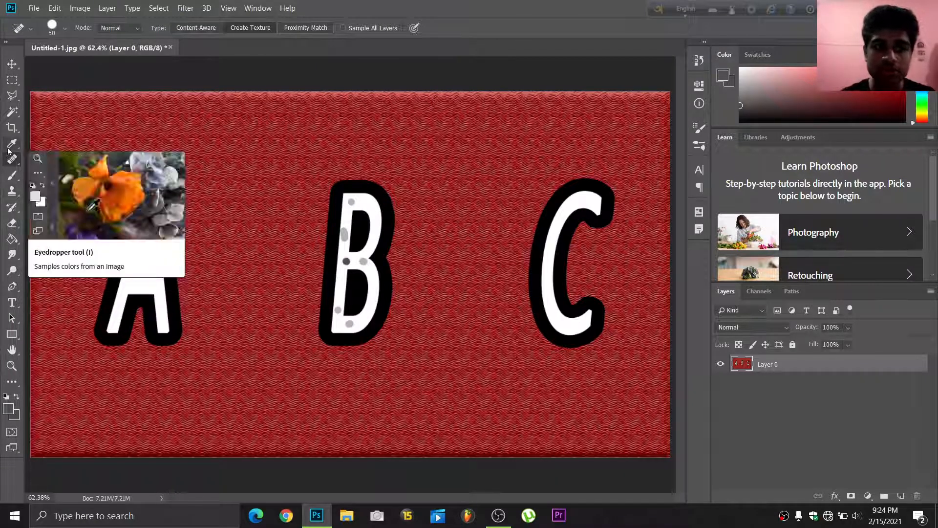
left_click(13, 143)
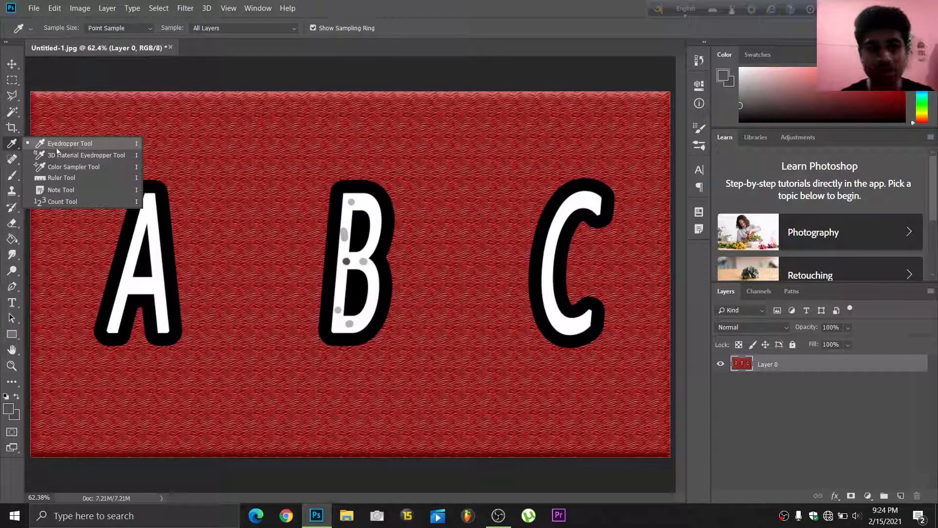
left_click(12, 144)
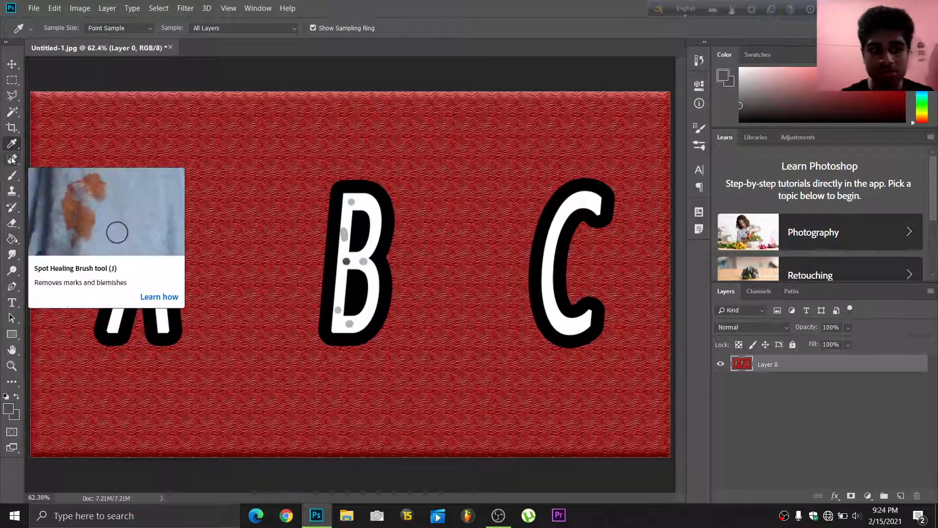
- Look over the tool variants grouped with the Spot Healing Brush
left_click(13, 160)
left_click(12, 160)
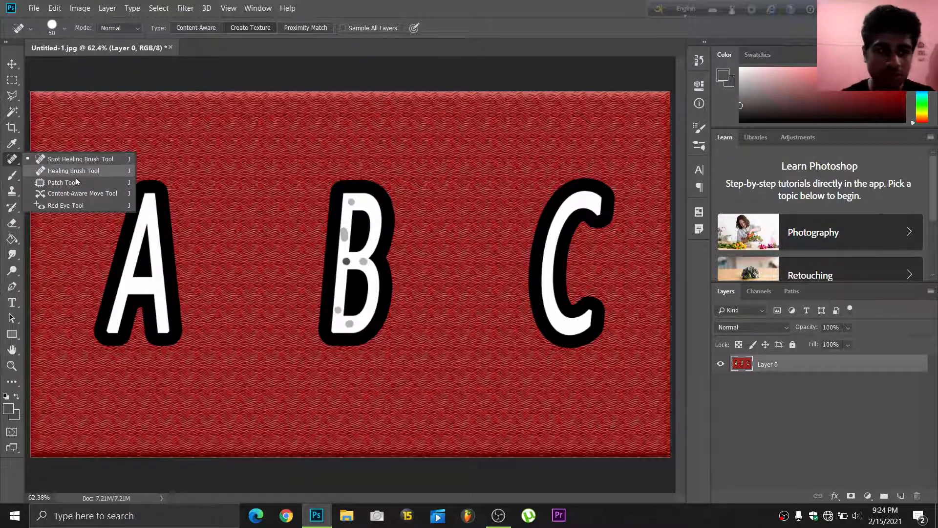
left_click(14, 167)
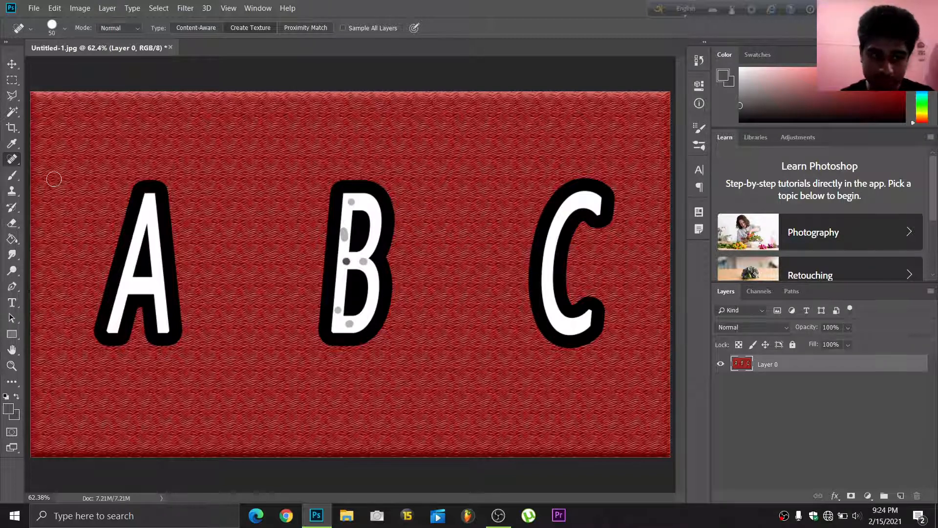
- Sample the red background between letters A and B as the foreground color with the Eyedropper and check it in the Color Picker
left_click(11, 144)
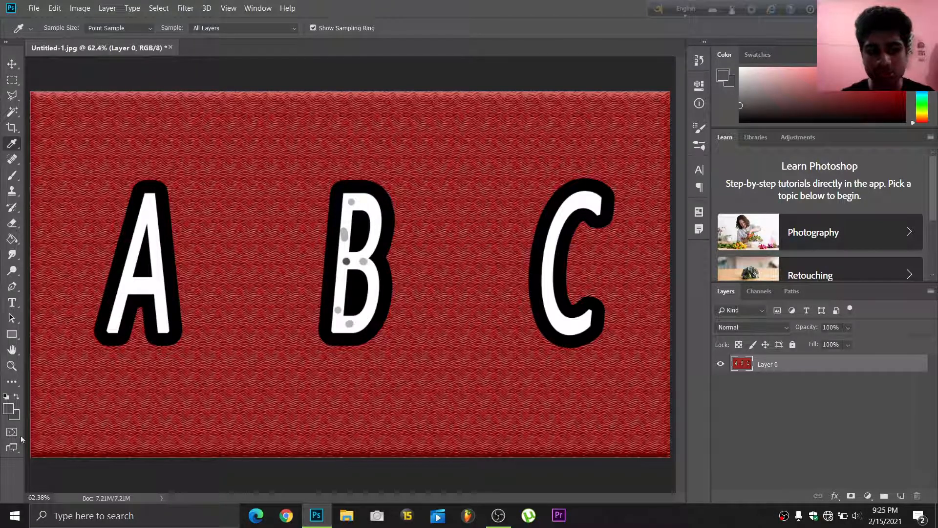
left_click(9, 409)
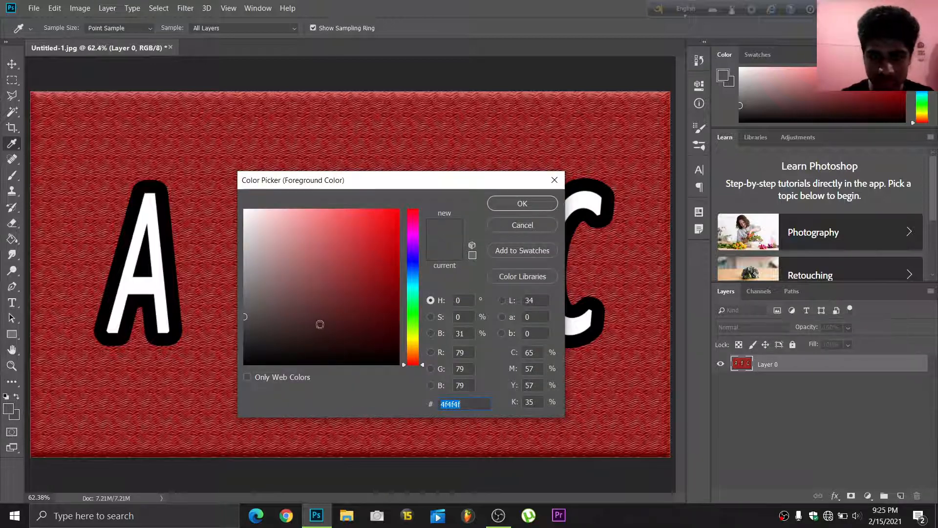
left_click(522, 204)
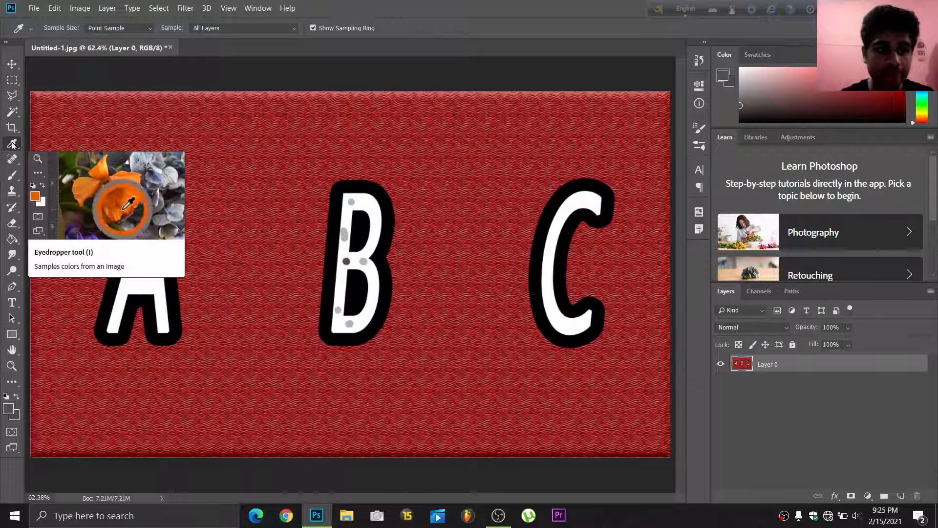
left_click(178, 141)
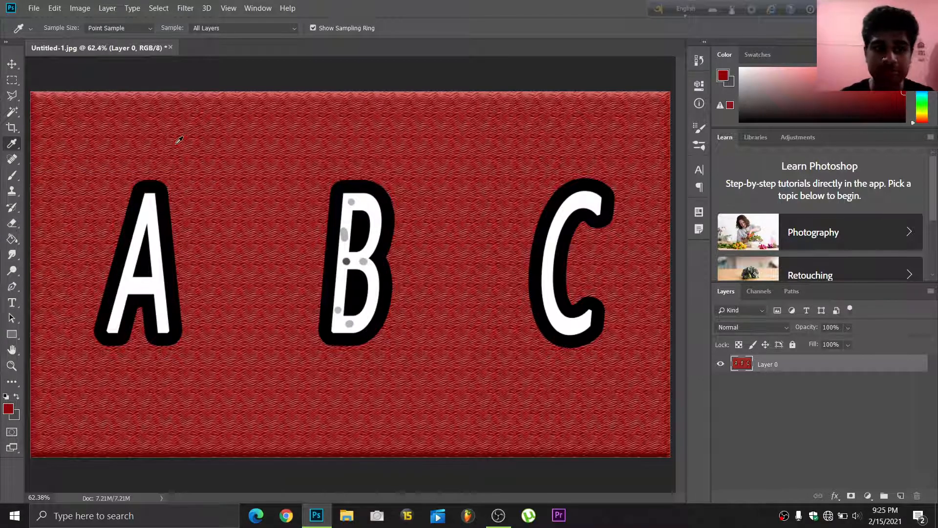
left_click(8, 409)
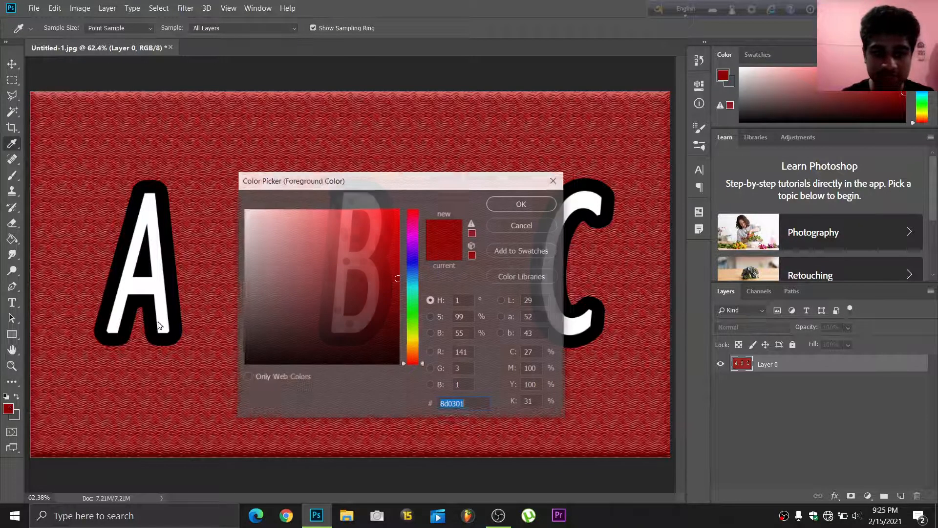
left_click(522, 204)
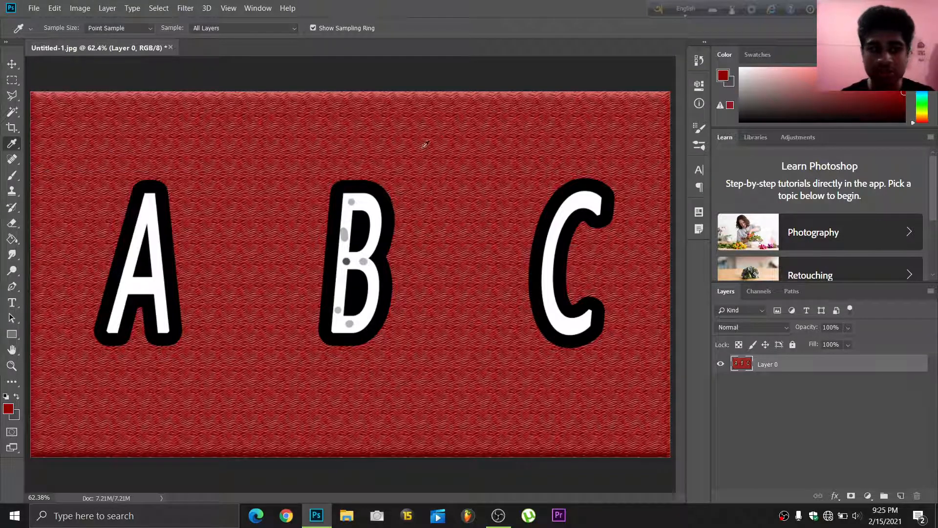
- Try the 3D Material Eyedropper, and place a color sampler point on the white upper part of letter A using Point Sample
right_click(11, 143)
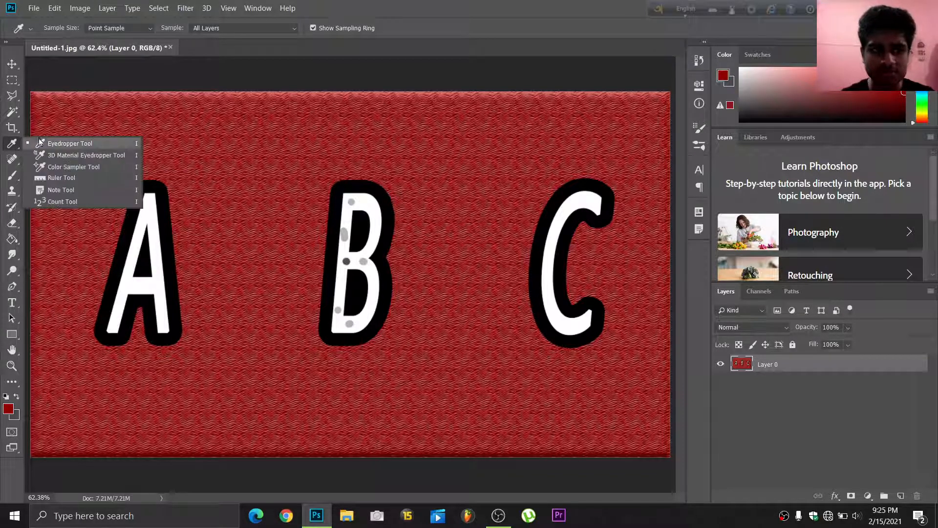
left_click(110, 157)
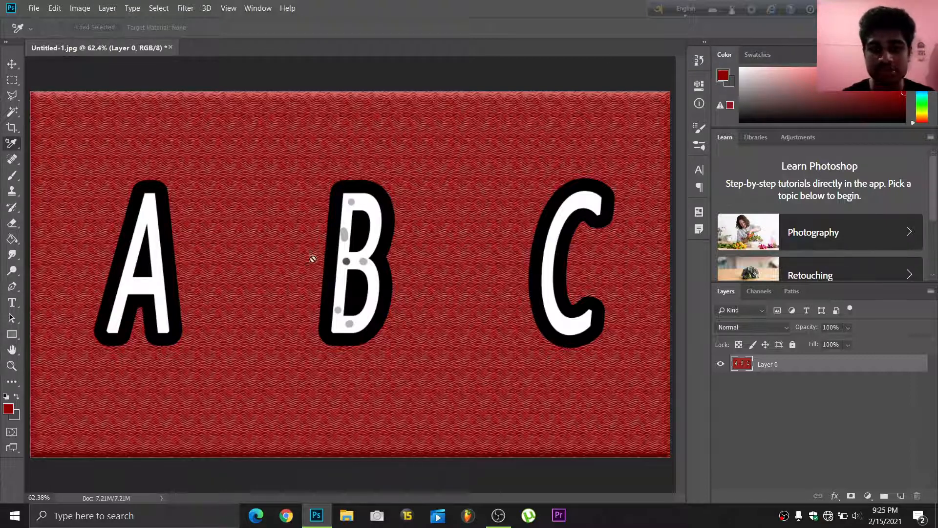
left_click(9, 144)
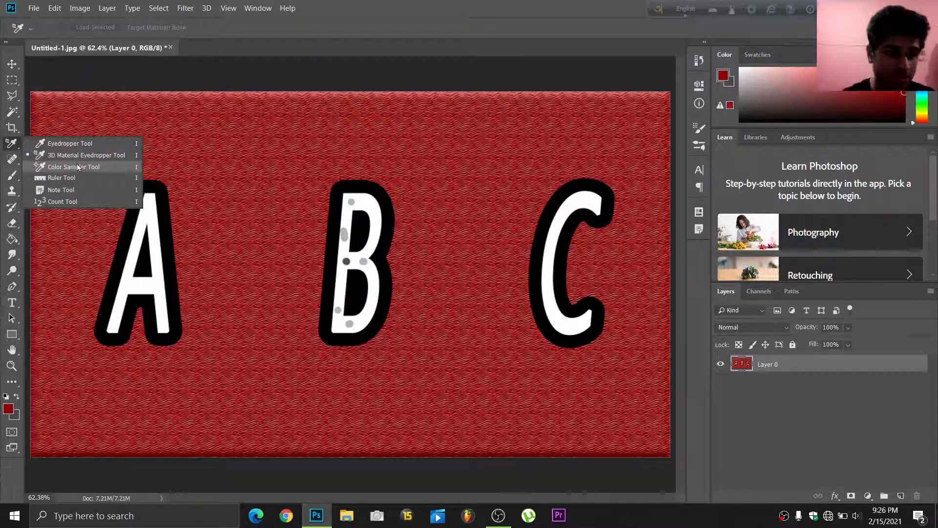
left_click(80, 167)
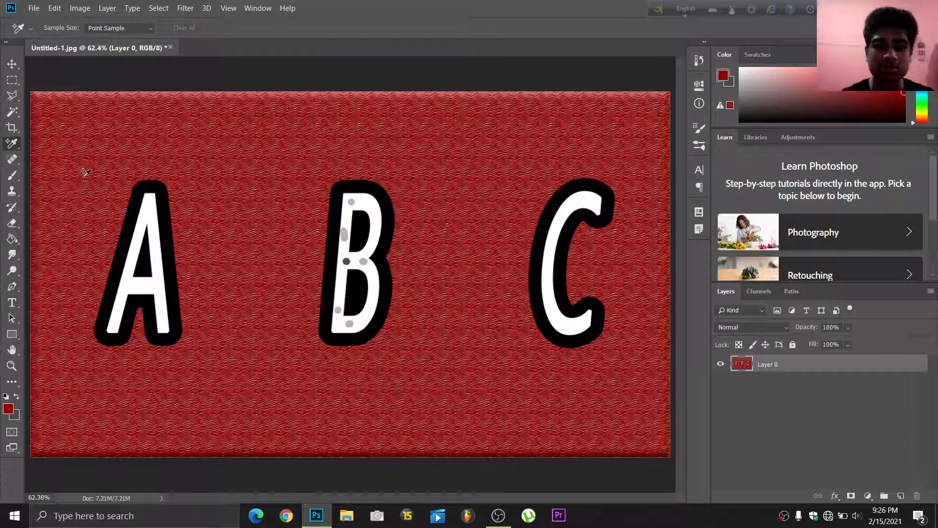
left_click(152, 220)
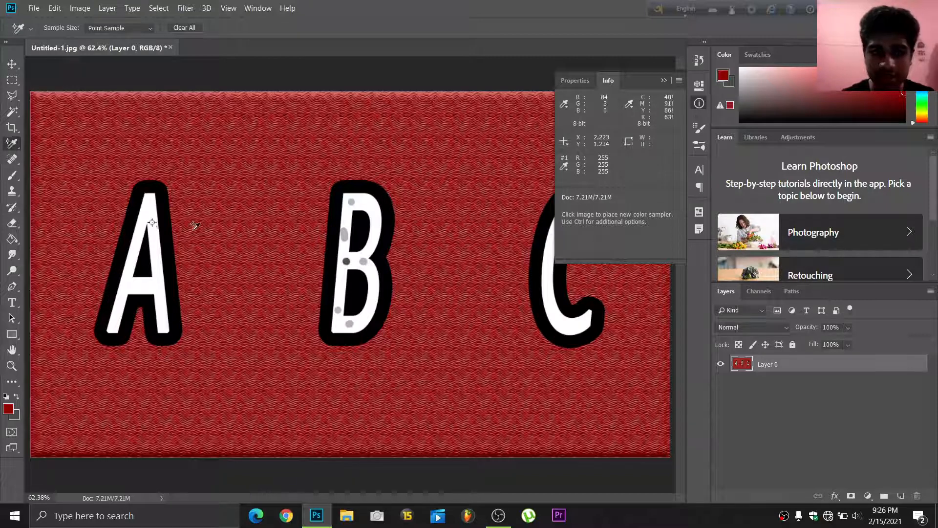
right_click(153, 223)
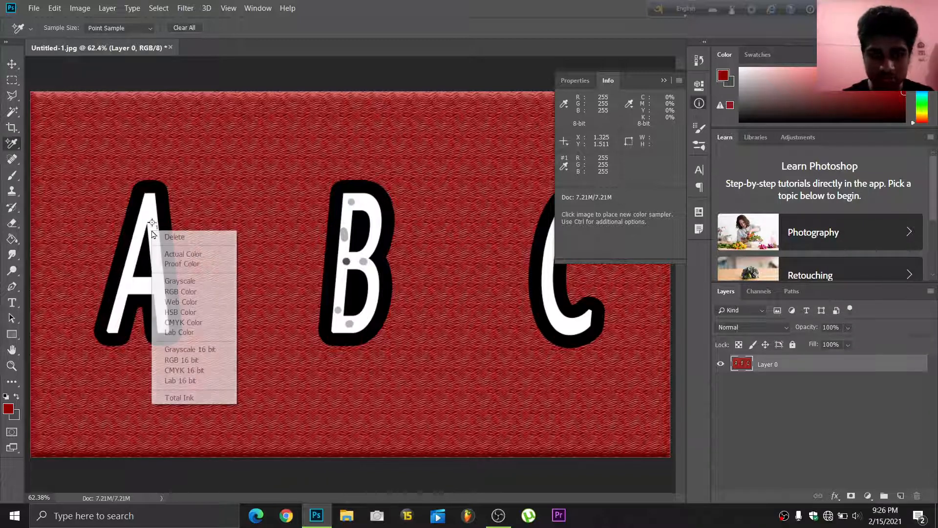
left_click(666, 80)
- Undo the color sampler placement by reverting the history to the last Brush Tool state
left_click(698, 60)
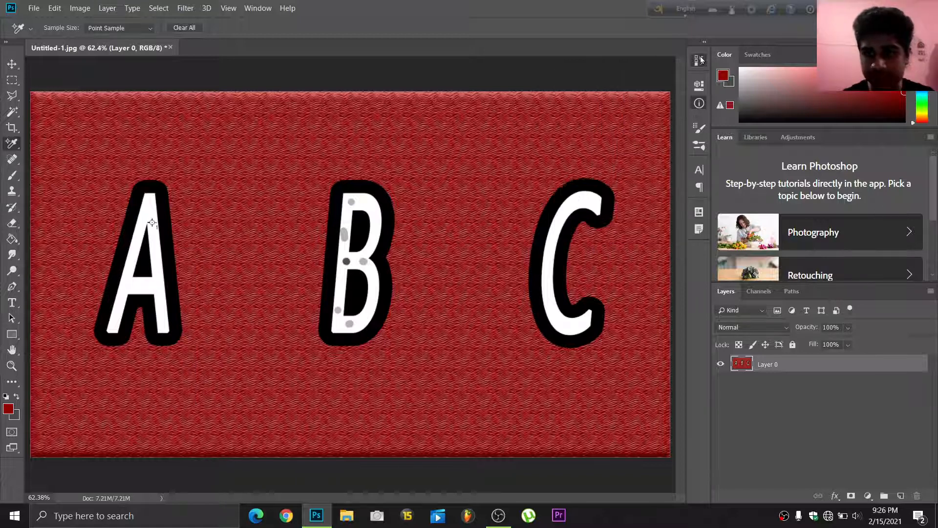
left_click(637, 92)
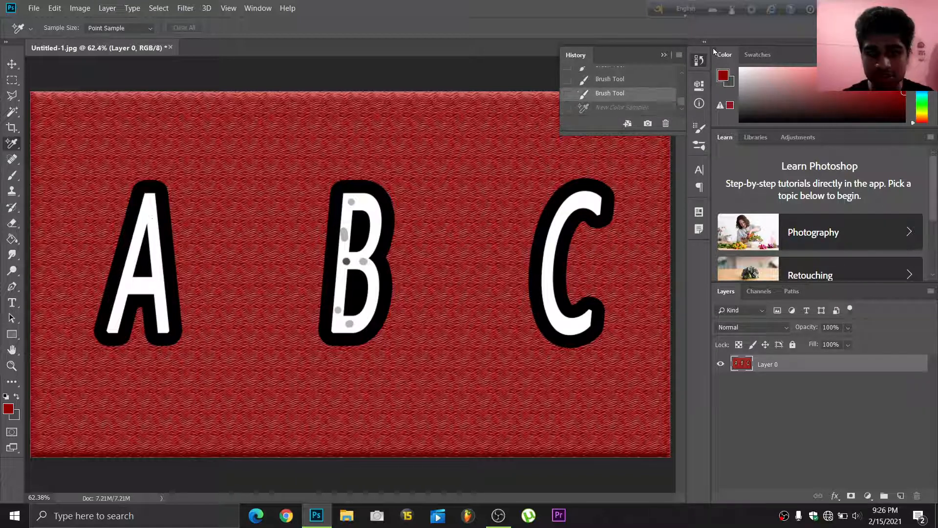
left_click(667, 55)
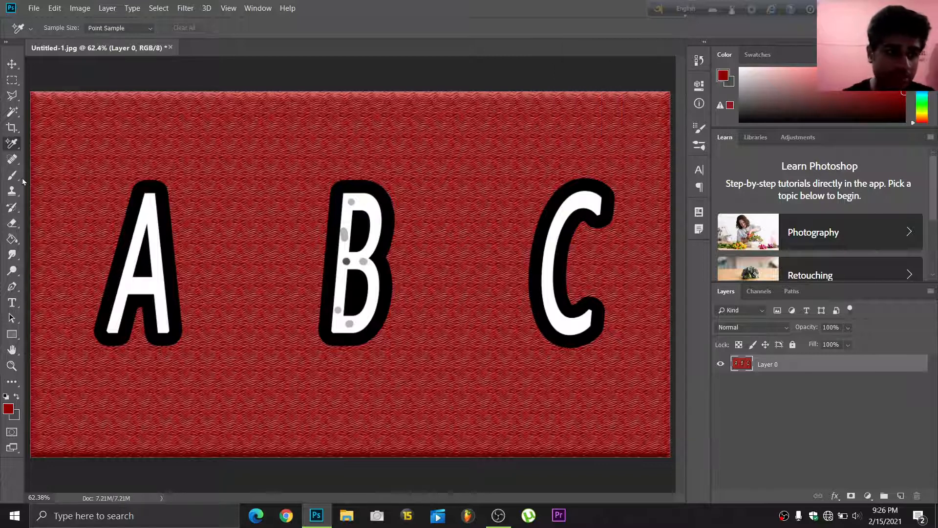
- Measure with the Ruler Tool along the tops of the letters, from A to B and from A to C
right_click(10, 143)
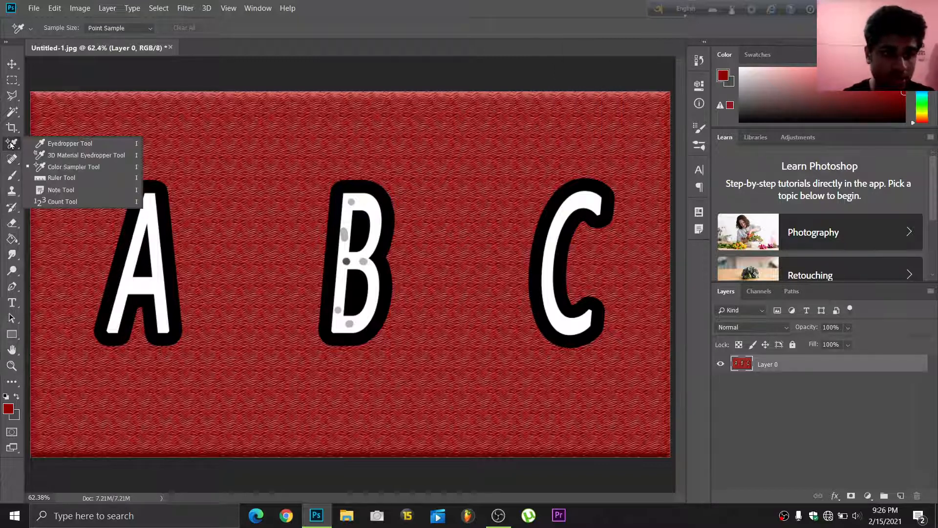
left_click(71, 180)
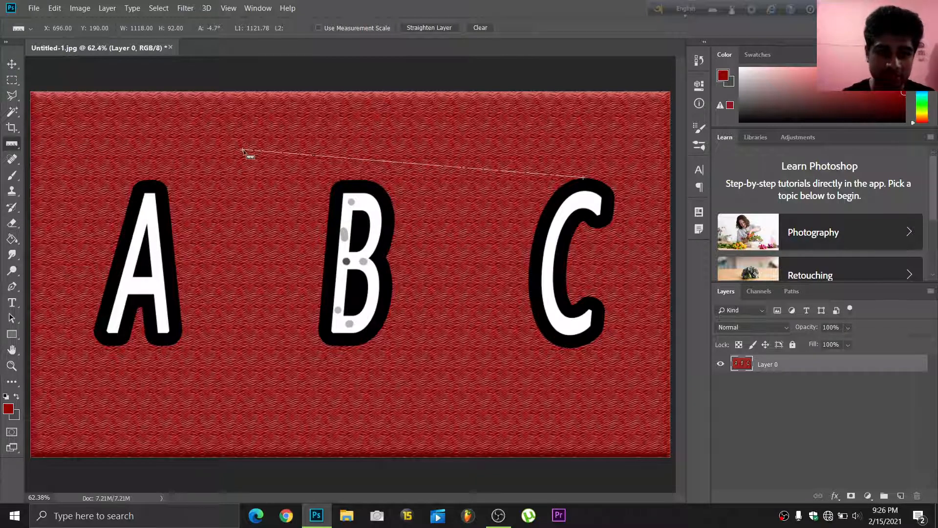
left_click_drag(242, 149, 141, 182)
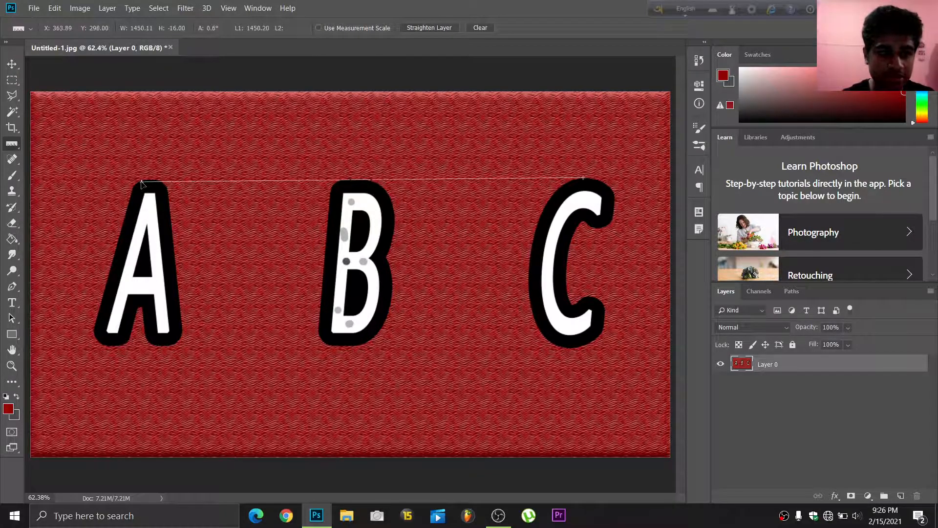
left_click_drag(584, 178, 354, 182)
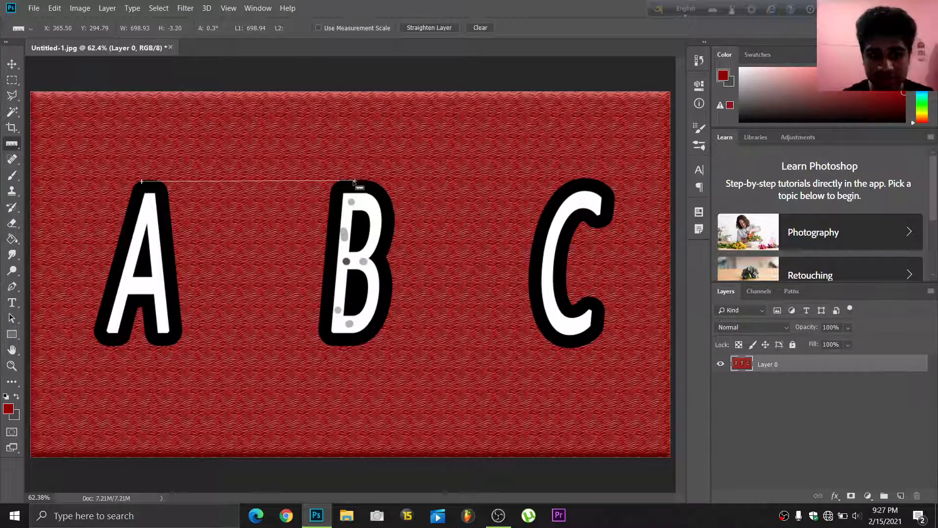
left_click_drag(355, 181, 587, 177)
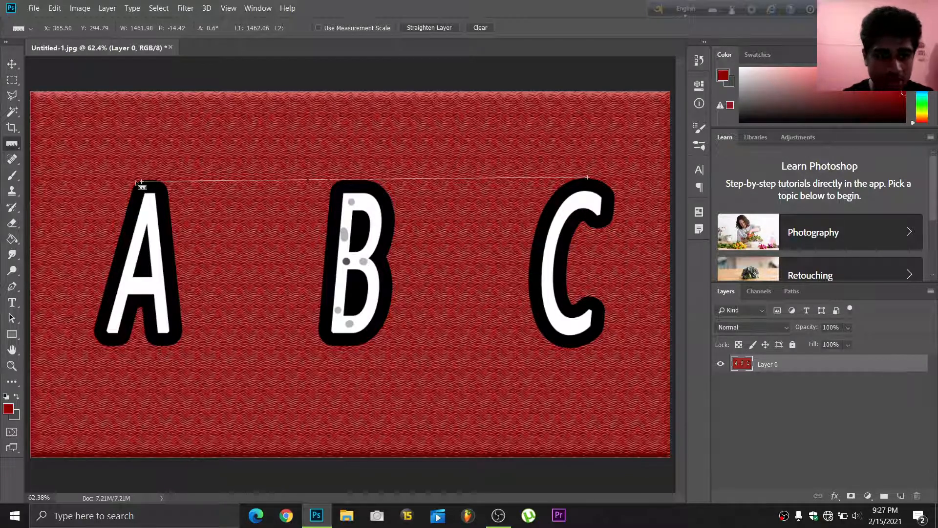
left_click_drag(142, 182, 142, 180)
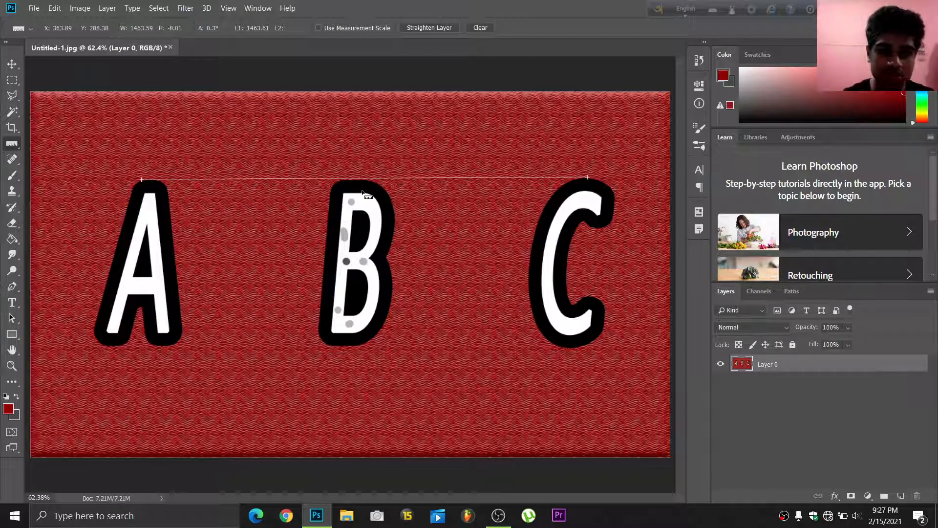
- Revert the history by one brush stroke, and restore the last Brush Tool state
right_click(14, 145)
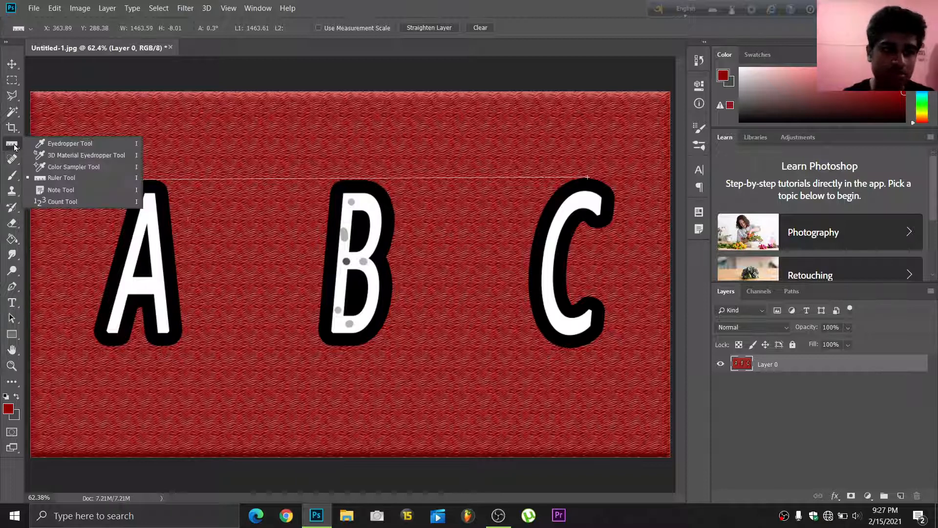
left_click(17, 145)
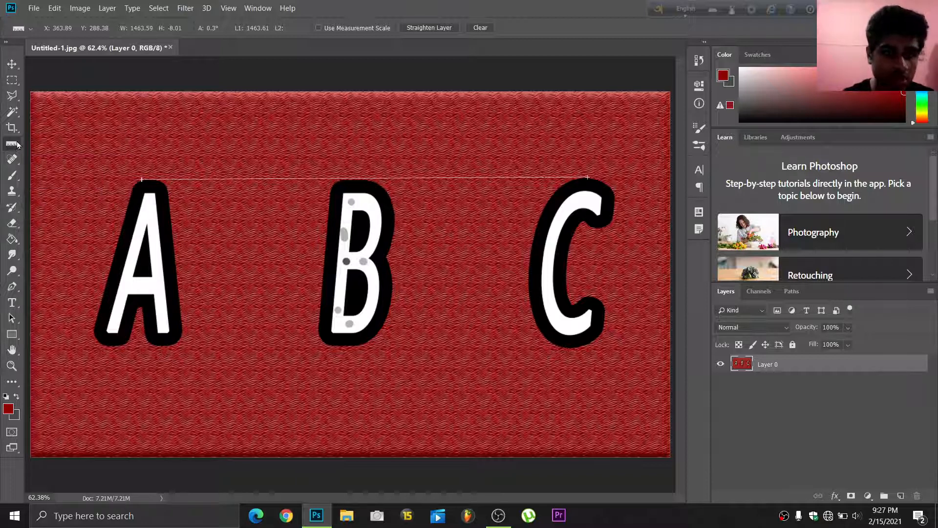
left_click(698, 60)
left_click(629, 84)
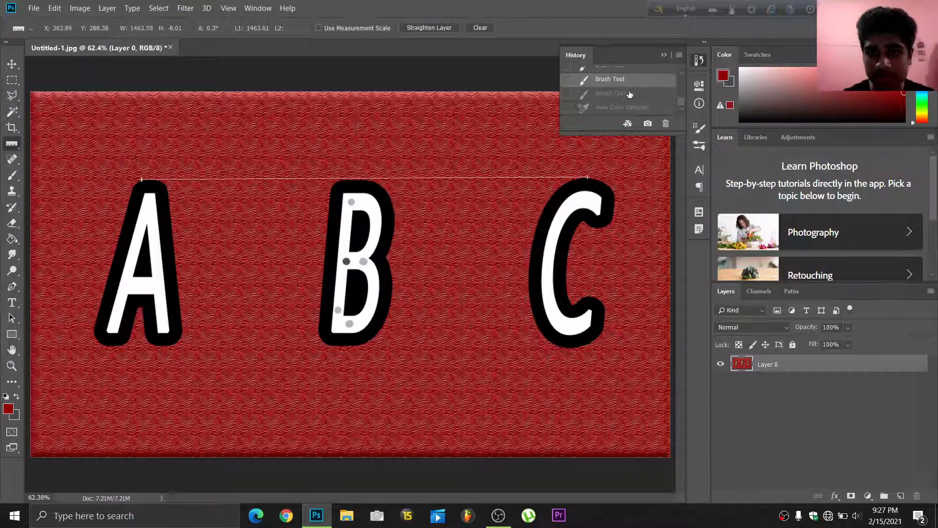
left_click(642, 96)
left_click(664, 55)
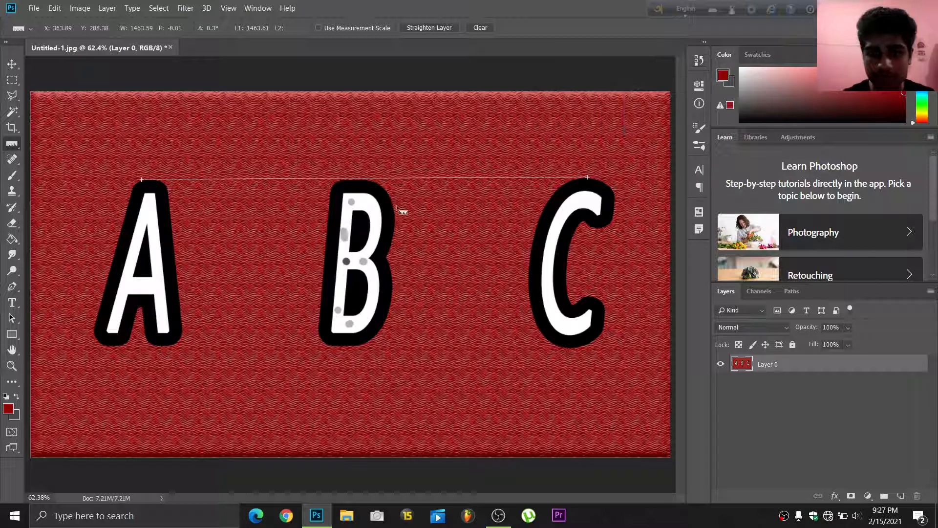
- Place two notes between letters A and B with the Note Tool, and write a short text in the second note
right_click(392, 180)
left_click(373, 195)
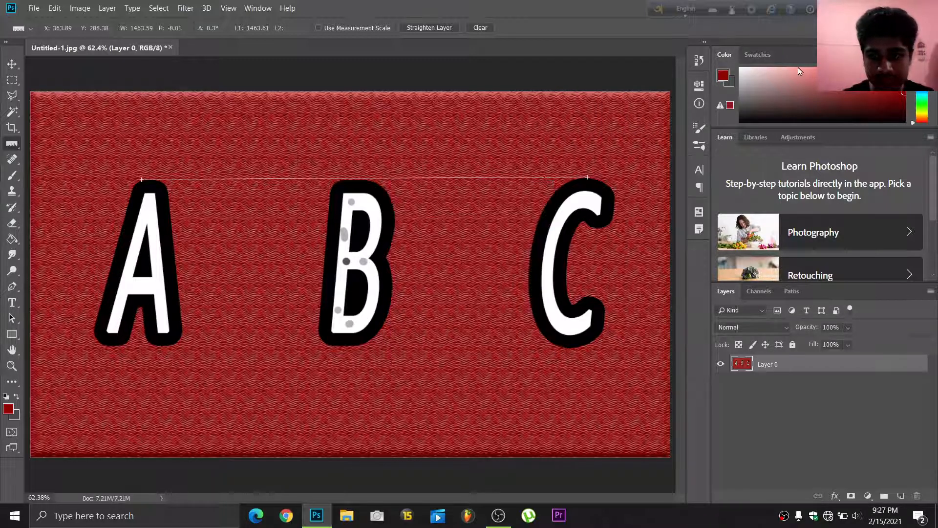
right_click(11, 144)
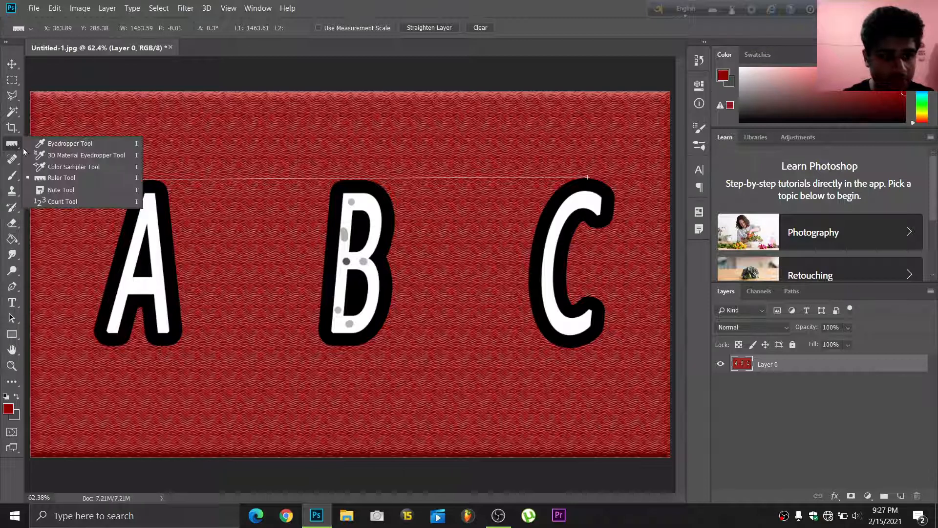
left_click(60, 190)
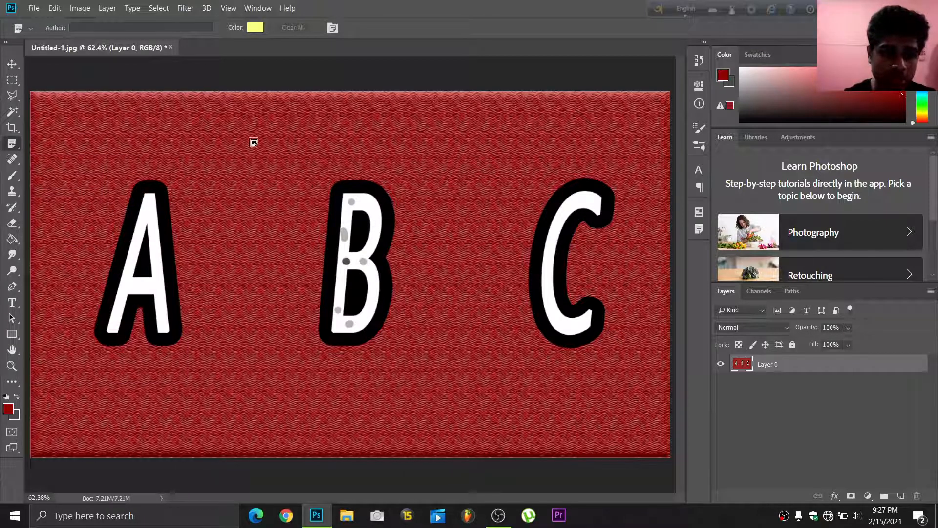
left_click(260, 176)
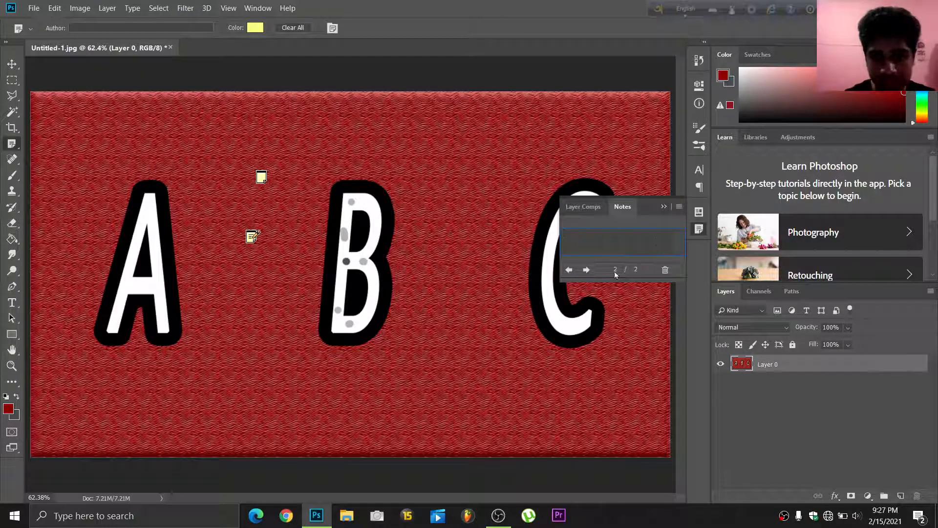
left_click(250, 235)
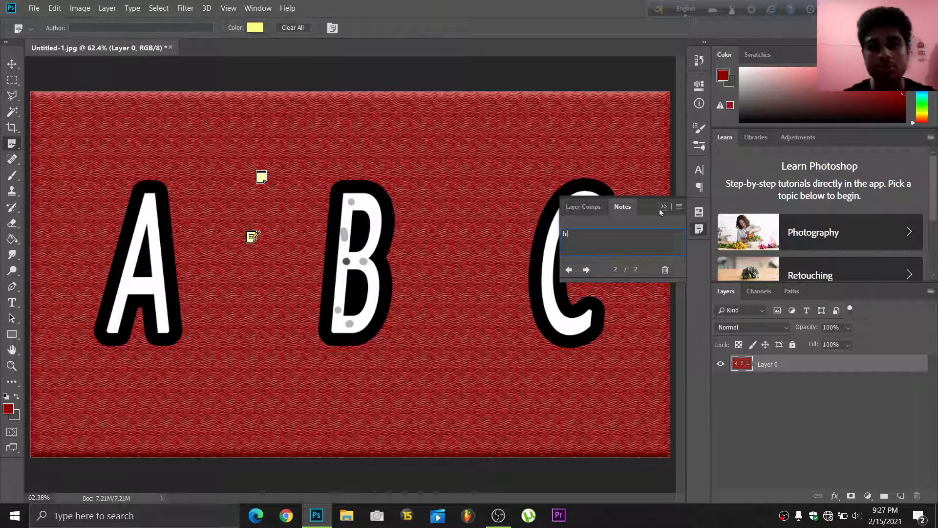
left_click(661, 208)
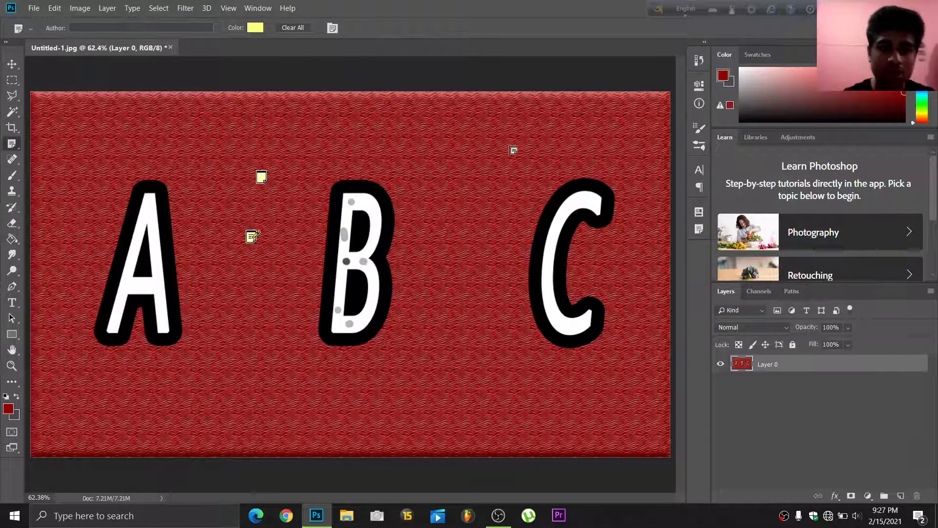
- Revert the history to the last Brush Tool state to remove both notes
left_click(700, 62)
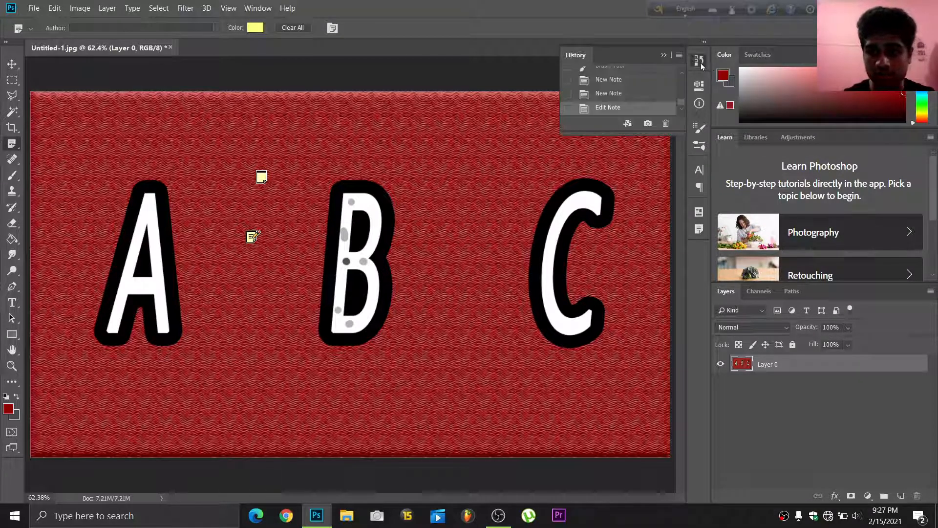
left_click(606, 79)
left_click(609, 67)
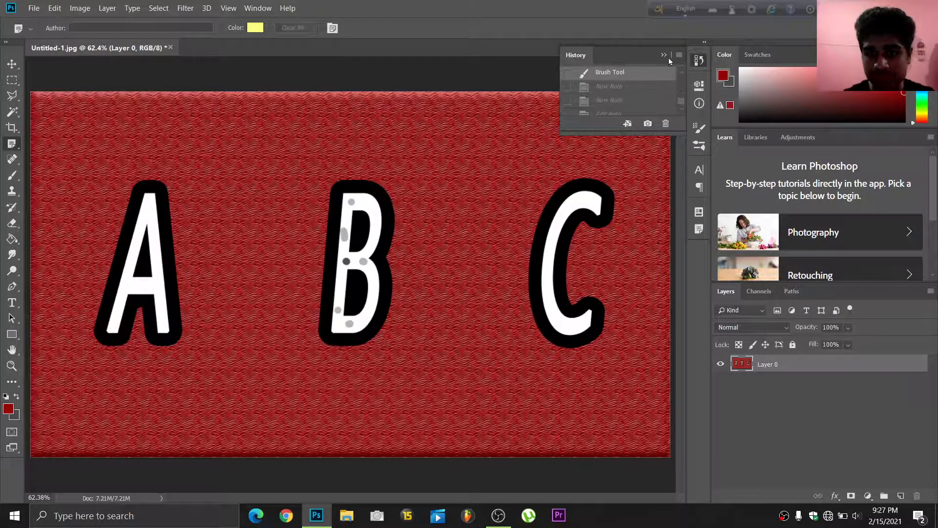
left_click(665, 55)
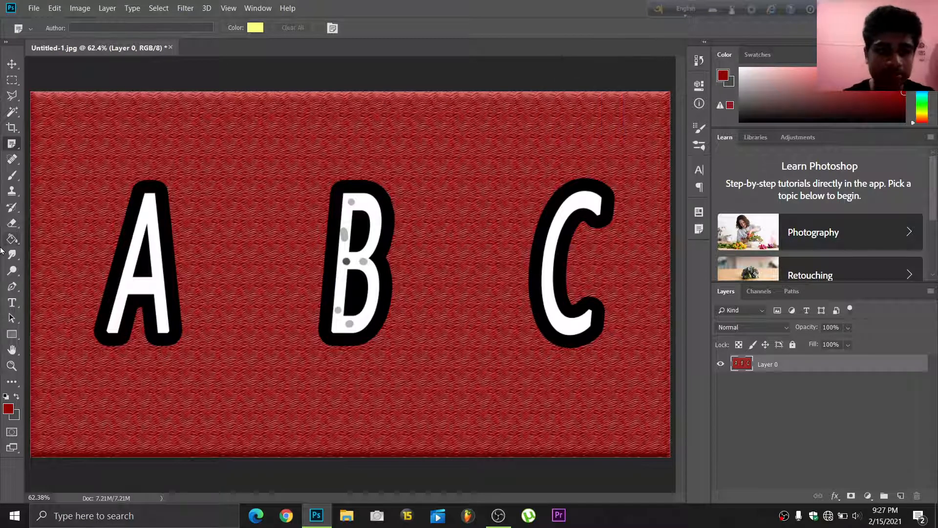
- Number letters A, B and C with the Count Tool, and add four more count markers on the red background between B and C
right_click(11, 144)
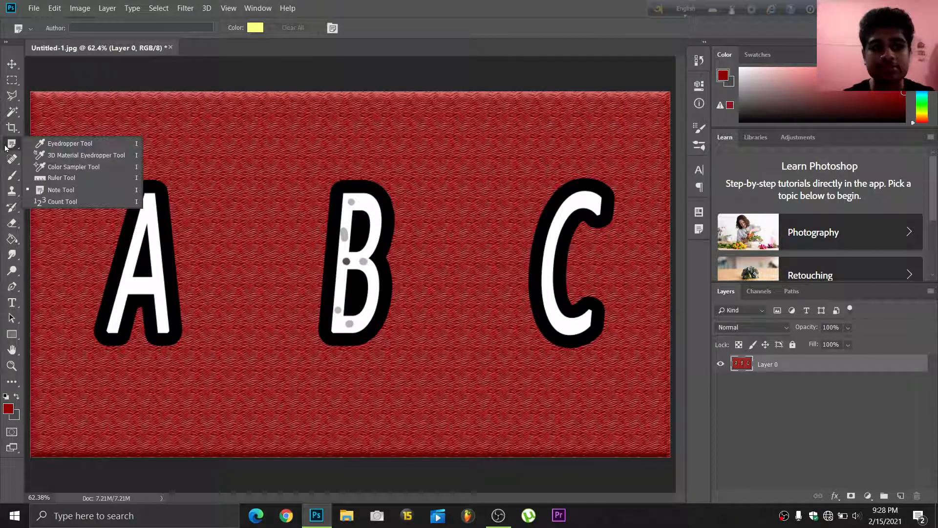
left_click(110, 202)
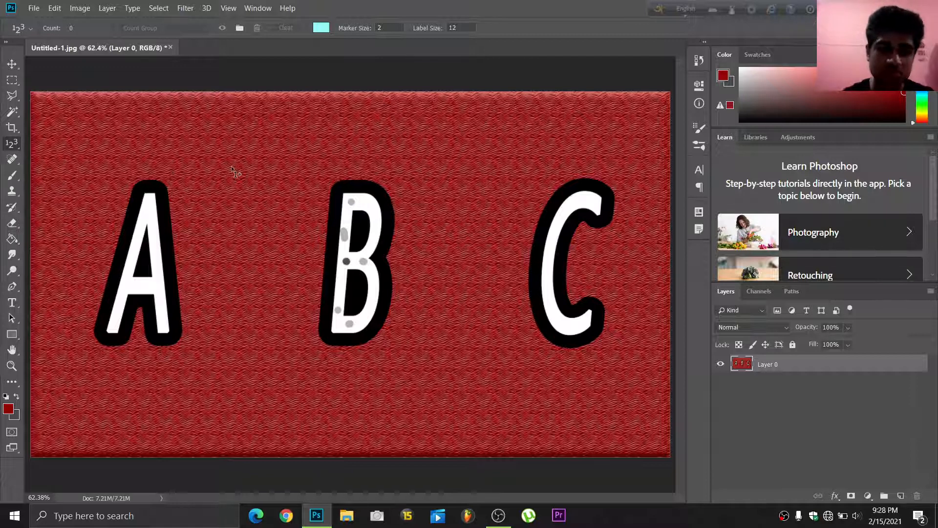
left_click(142, 158)
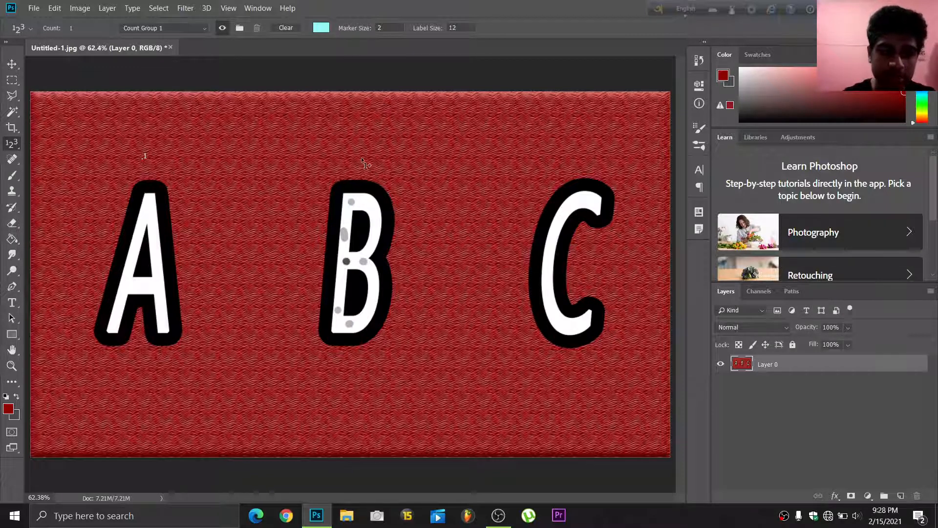
left_click(355, 155)
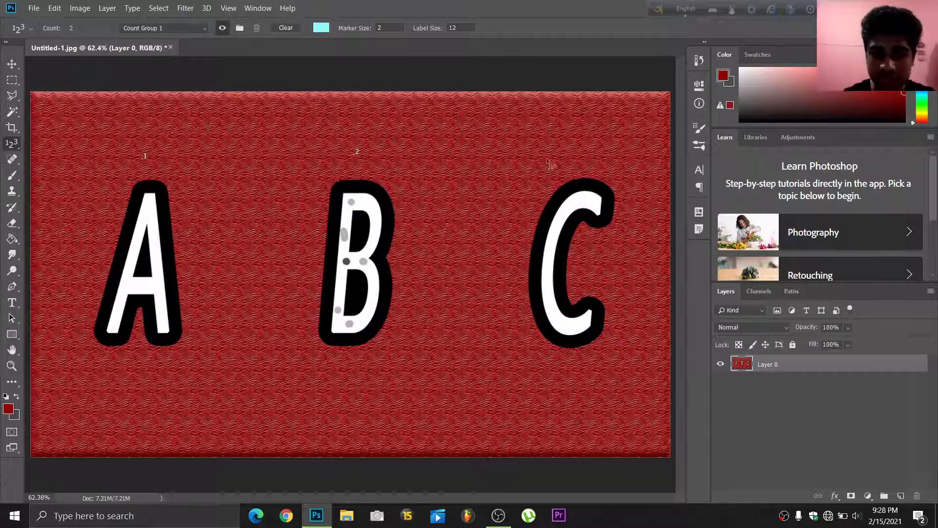
right_click(578, 159)
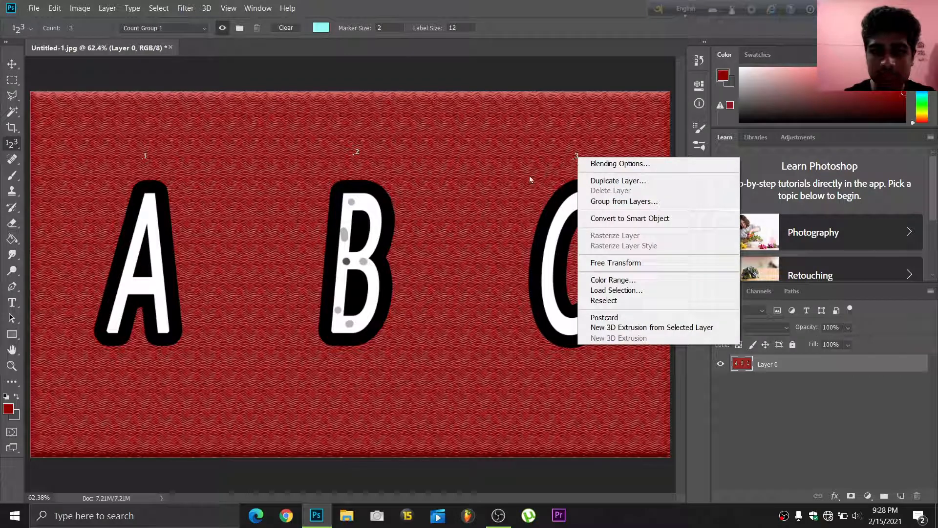
left_click(554, 163)
left_click(516, 183)
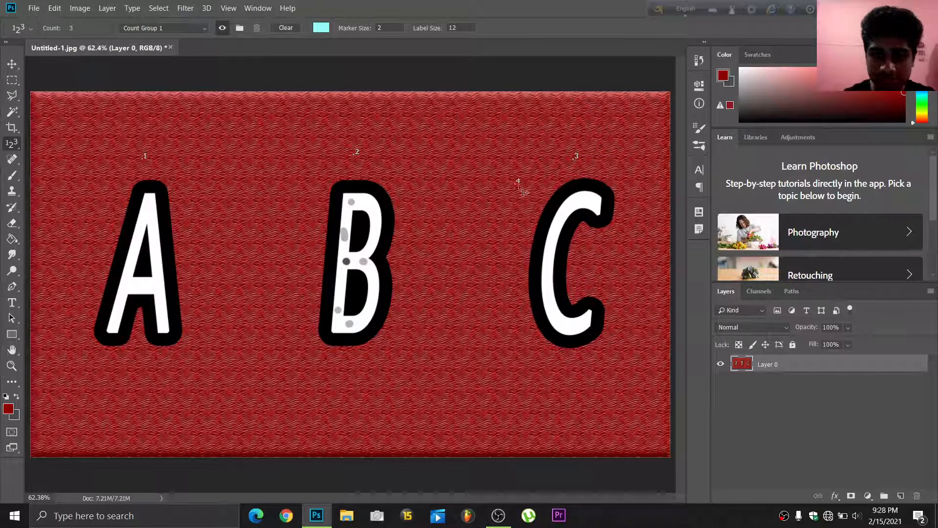
left_click(489, 225)
left_click(434, 203)
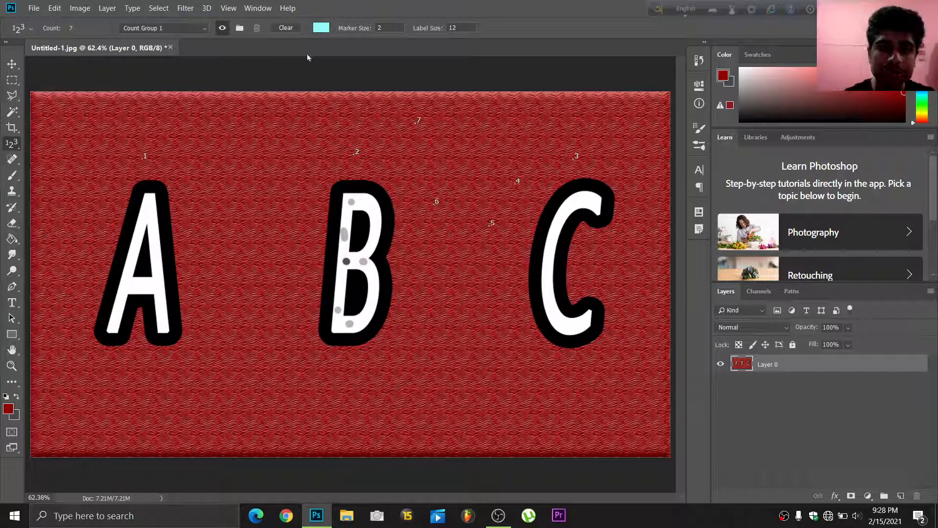
- Clear all count markers, and try to set the count color to 264445
left_click(290, 28)
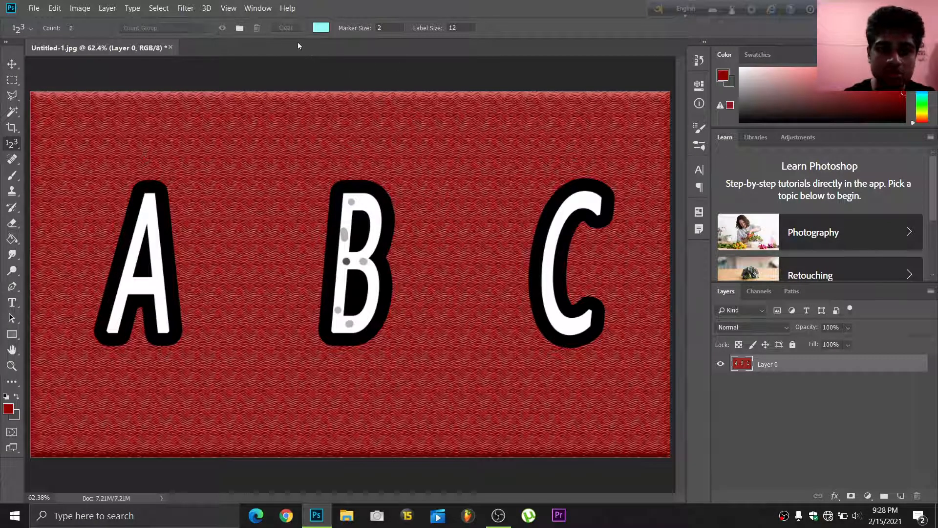
left_click(321, 28)
type("264445")
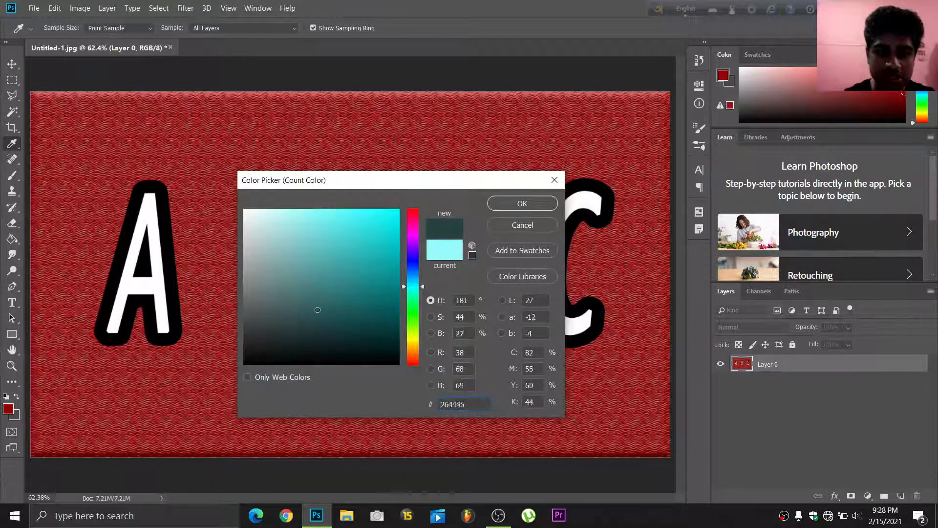
left_click(535, 204)
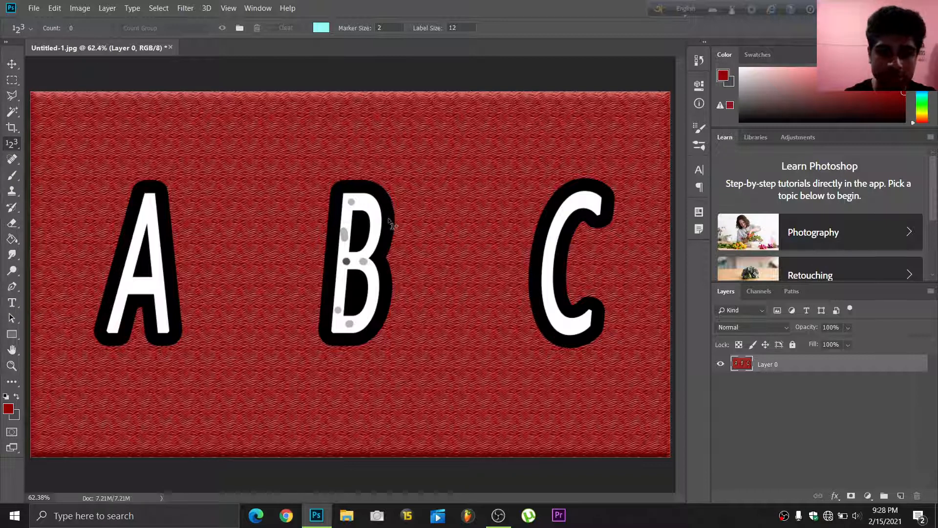
- Switch back to the Eyedropper Tool, and activate the Spot Healing Brush Tool
right_click(13, 141)
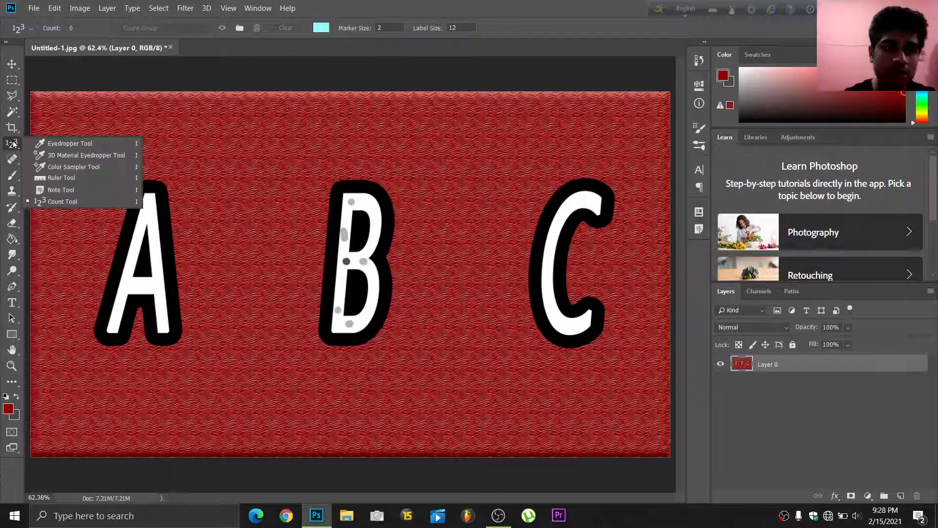
left_click(39, 142)
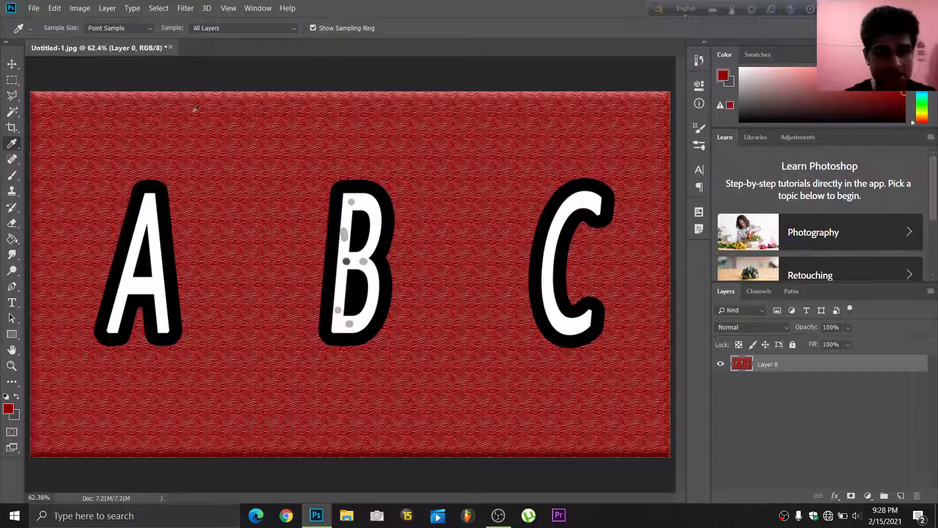
left_click(12, 159)
right_click(12, 160)
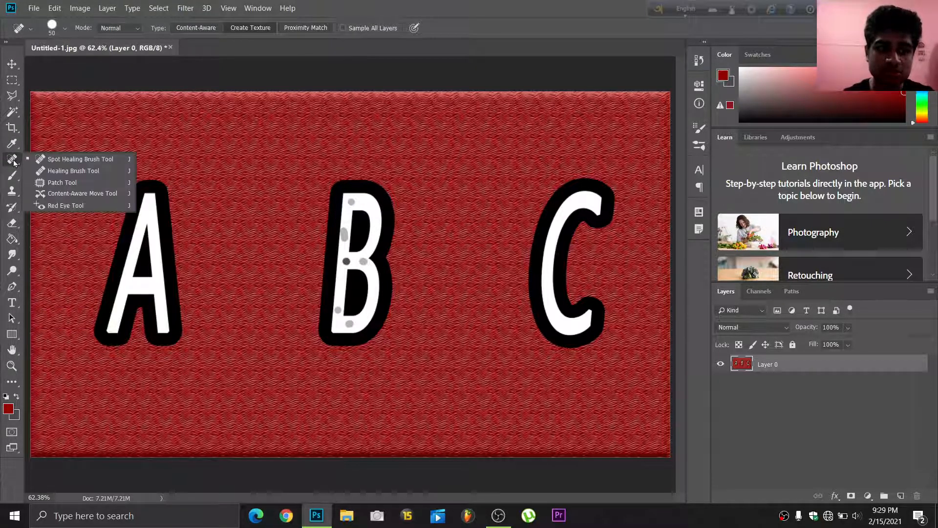
left_click(70, 160)
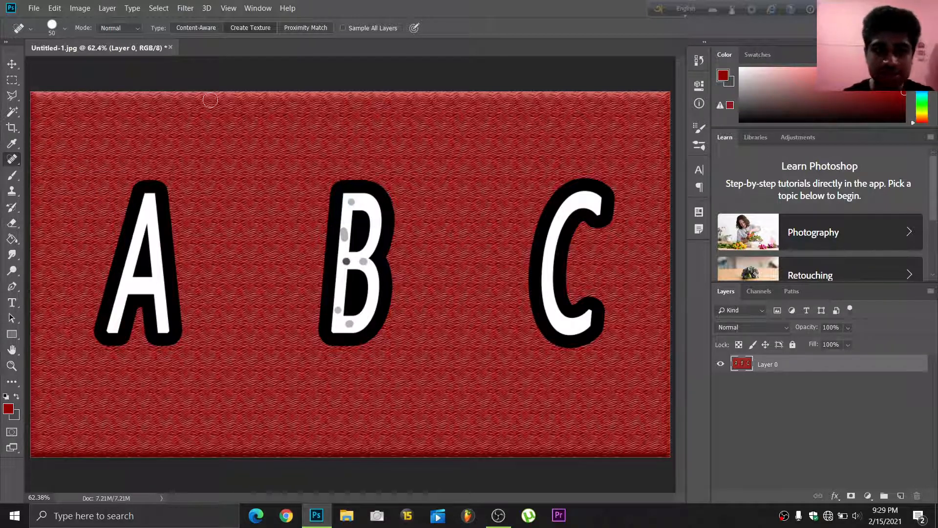
- Set the Spot Healing Brush size to 29 px, with Normal as its mode
left_click(228, 8)
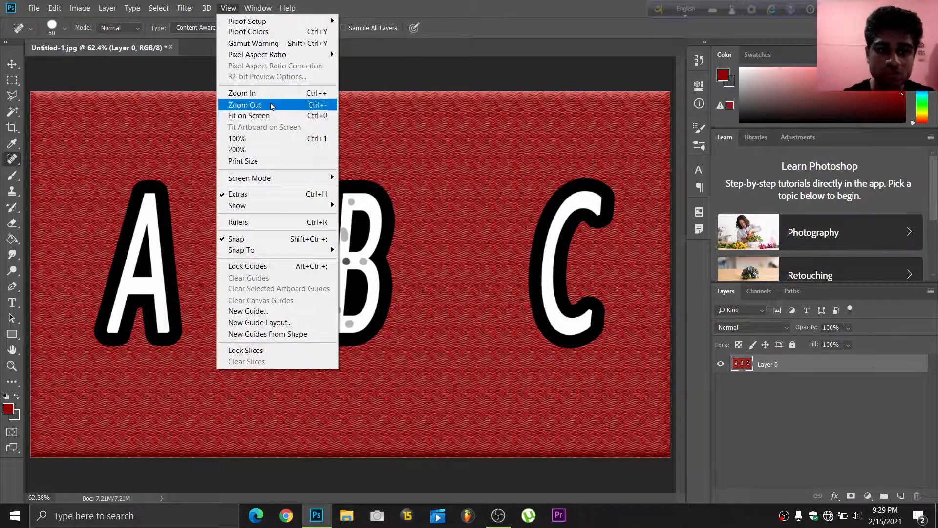
left_click(271, 93)
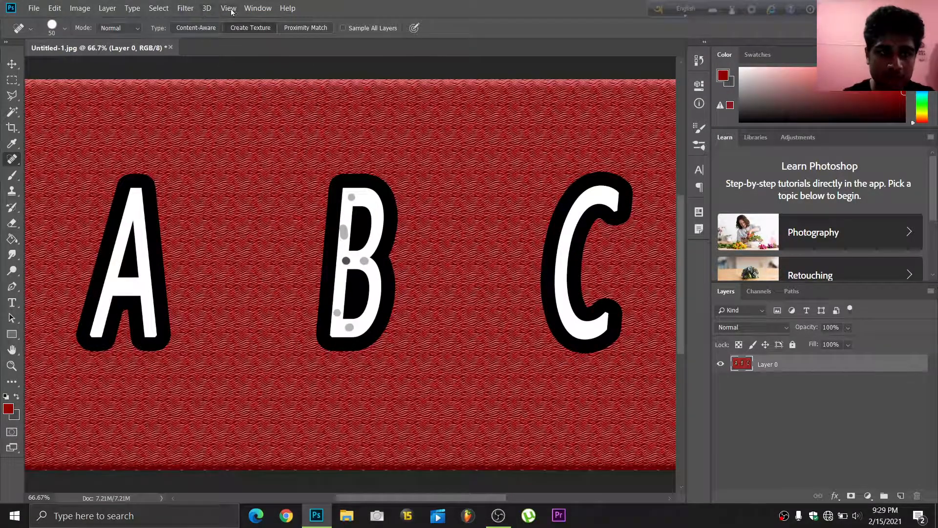
left_click(230, 9)
left_click(271, 93)
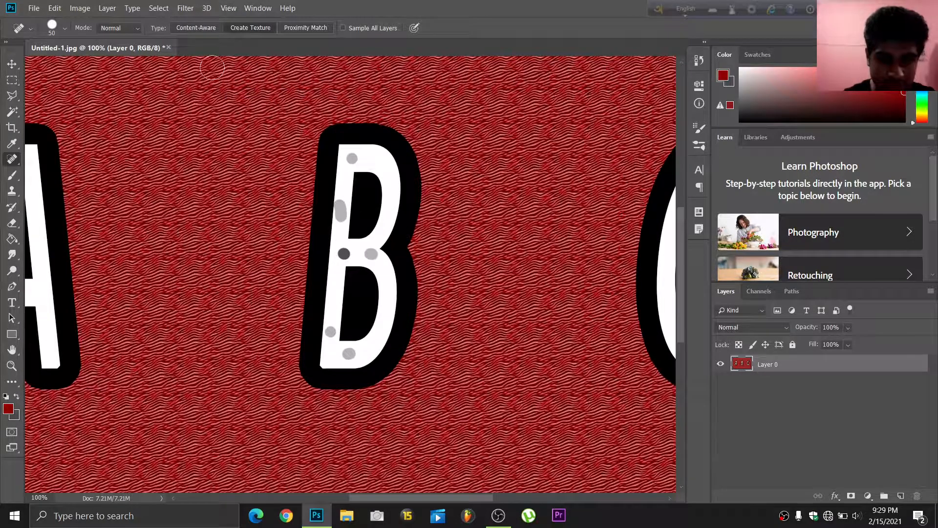
left_click(227, 8)
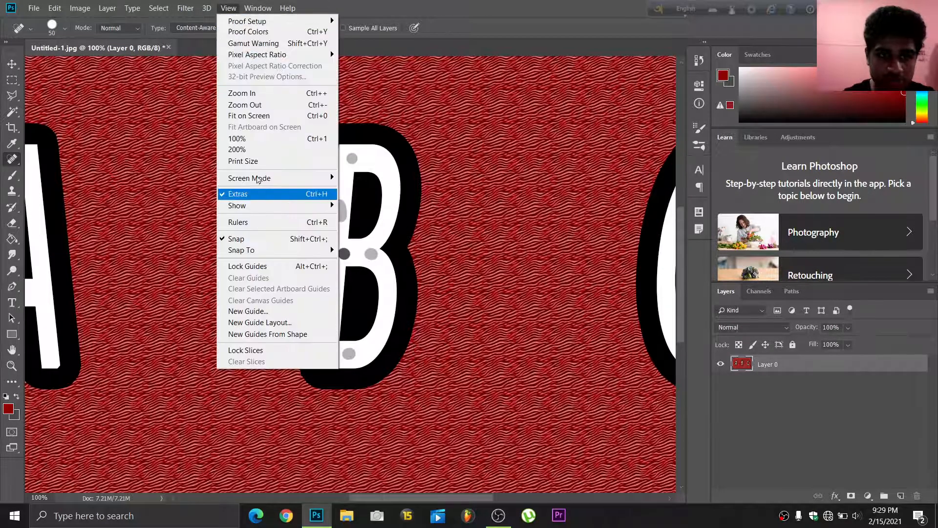
left_click(268, 94)
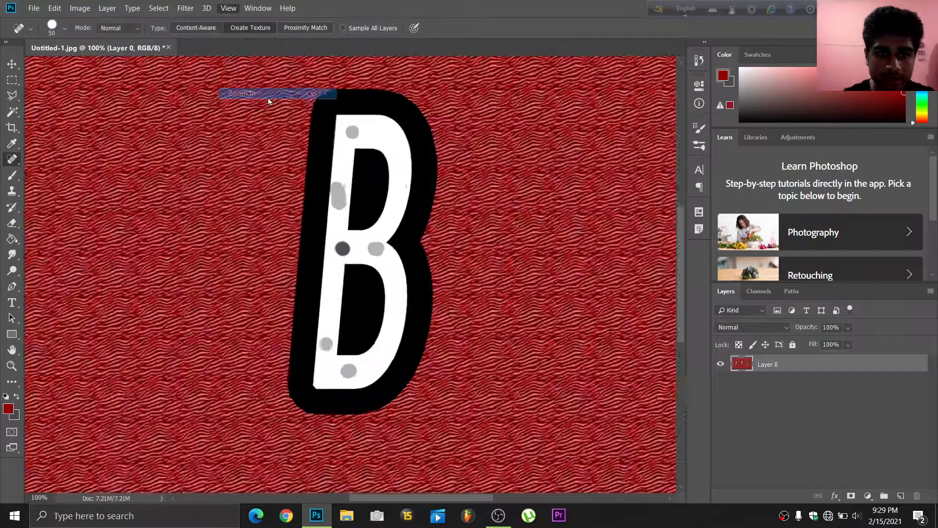
scroll(471, 220, "up", 5)
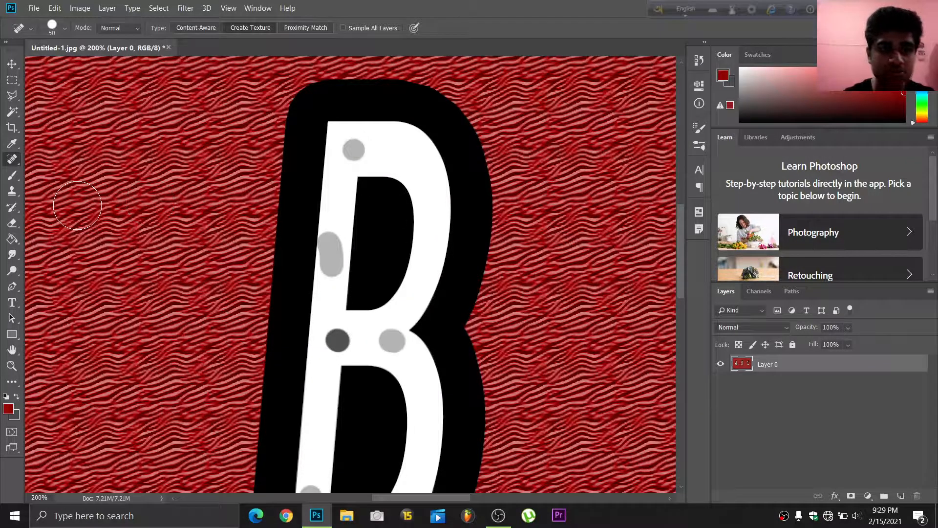
left_click(58, 30)
left_click_drag(48, 63, 36, 64)
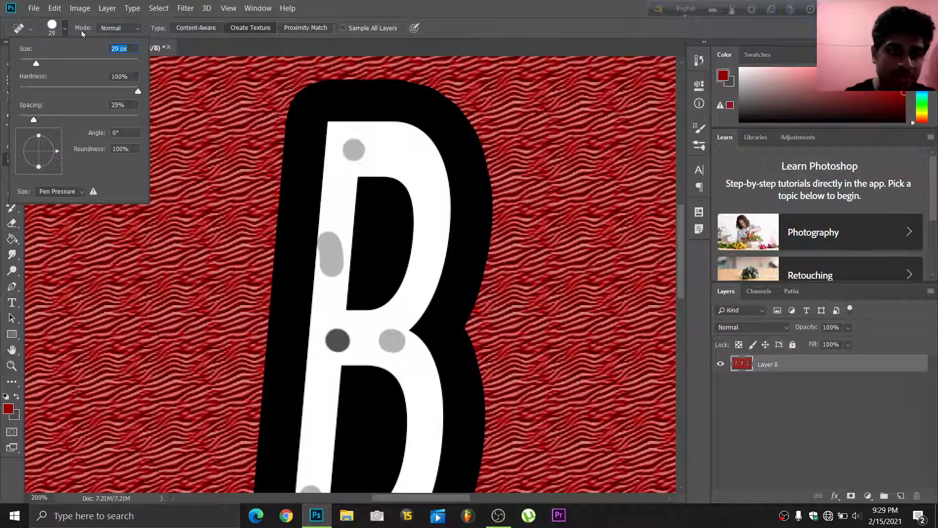
left_click(93, 35)
left_click(122, 30)
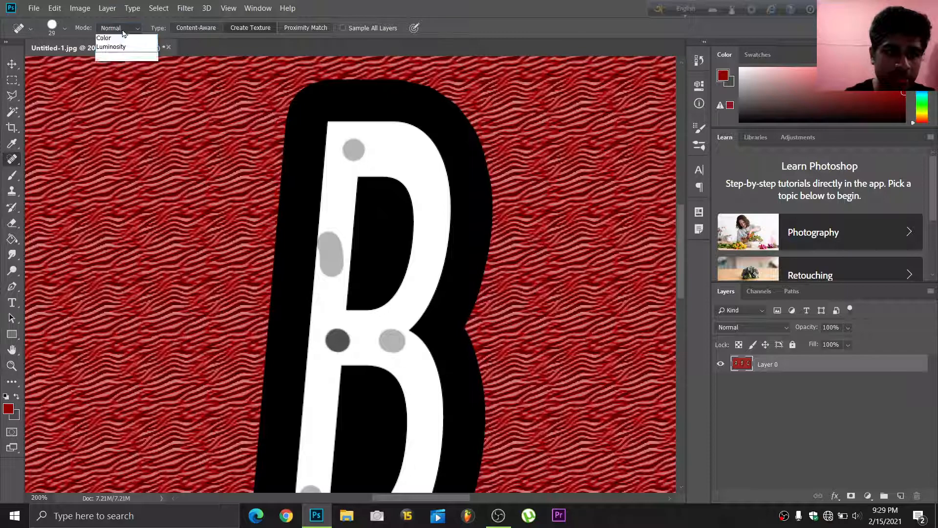
left_click(130, 35)
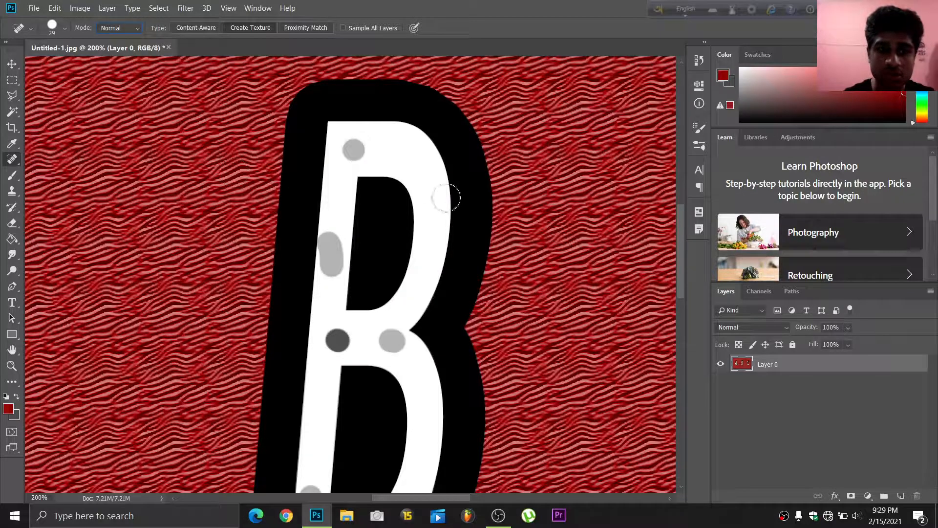
- Paint over the grey spots on B's top, middle bar and lower stem with the Spot Healing Brush
mouse_move(344, 180)
left_mouse_down()
mouse_move(335, 168)
mouse_move(357, 150)
left_mouse_up()
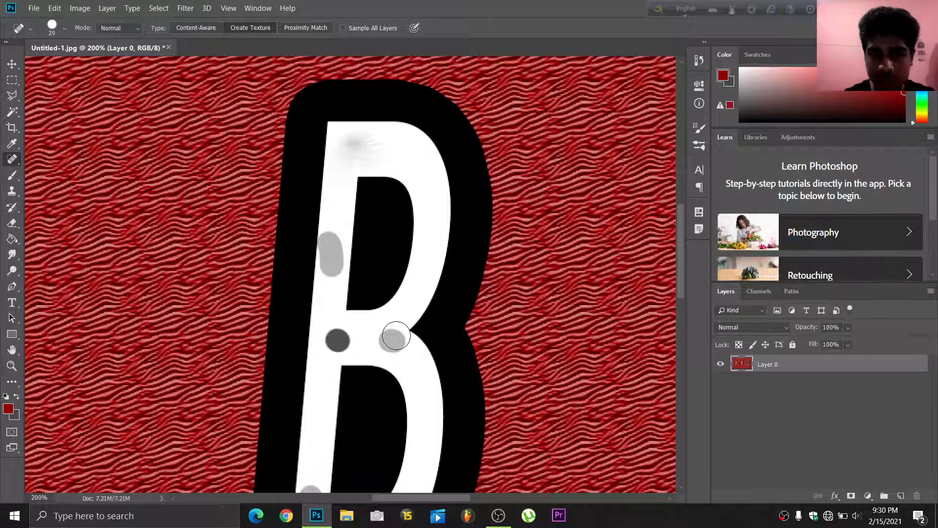
scroll(396, 337, "down", 2)
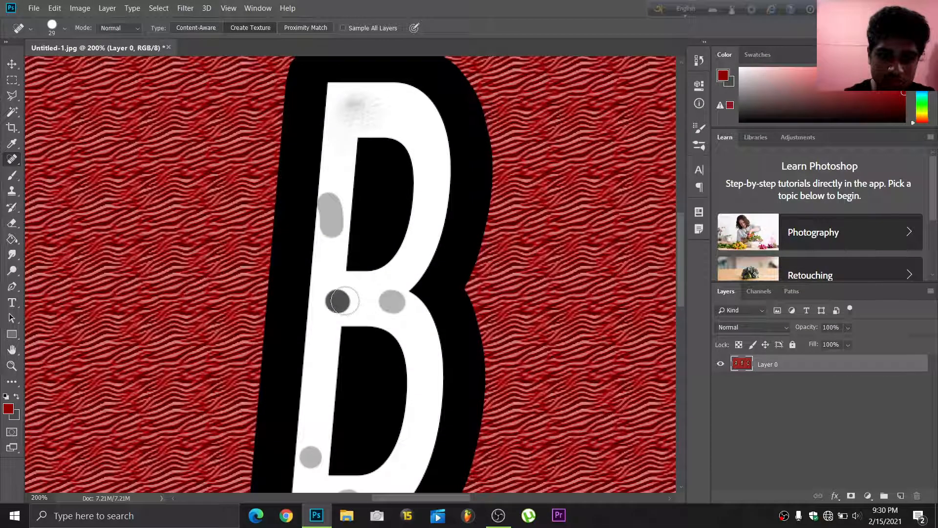
mouse_move(344, 301)
left_mouse_down()
mouse_move(394, 303)
mouse_move(386, 292)
left_mouse_up()
left_click(389, 301)
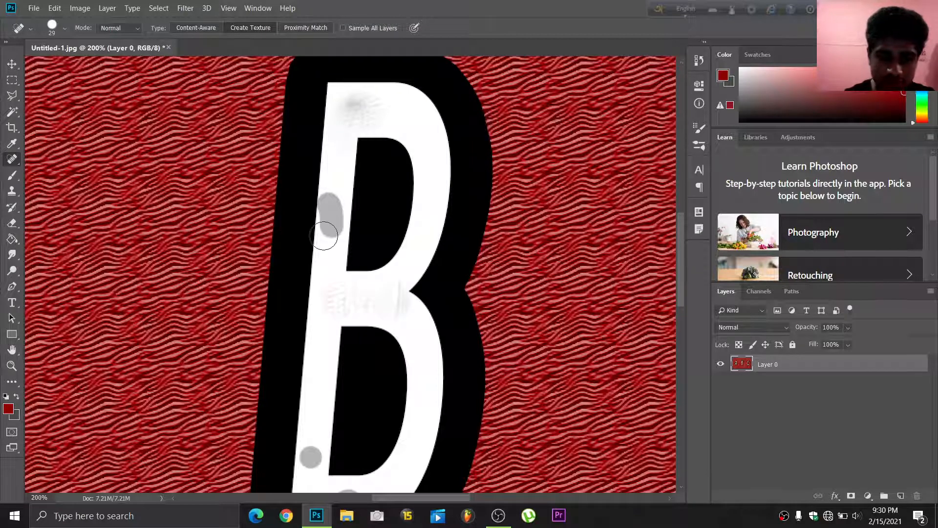
scroll(337, 301, "down", 5)
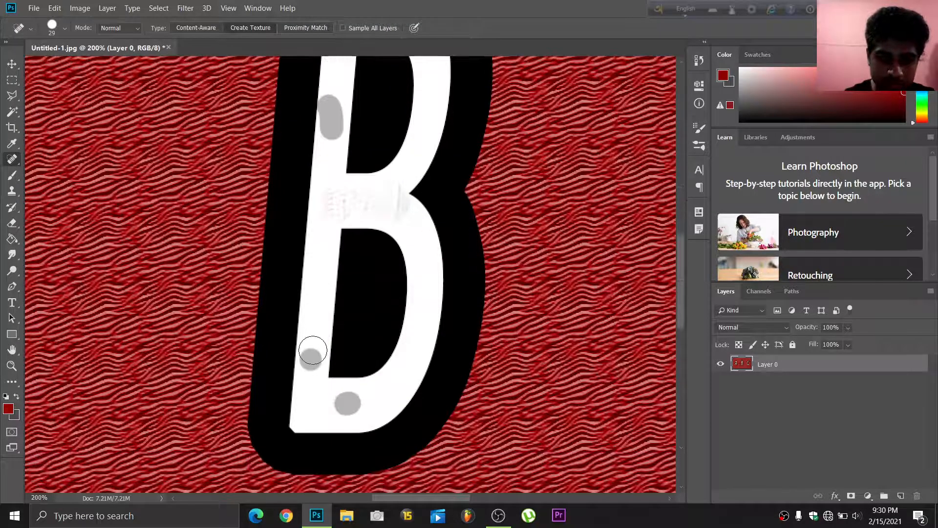
mouse_move(312, 343)
left_mouse_down()
mouse_move(312, 369)
mouse_move(310, 356)
left_mouse_up()
scroll(513, 226, "up", 2)
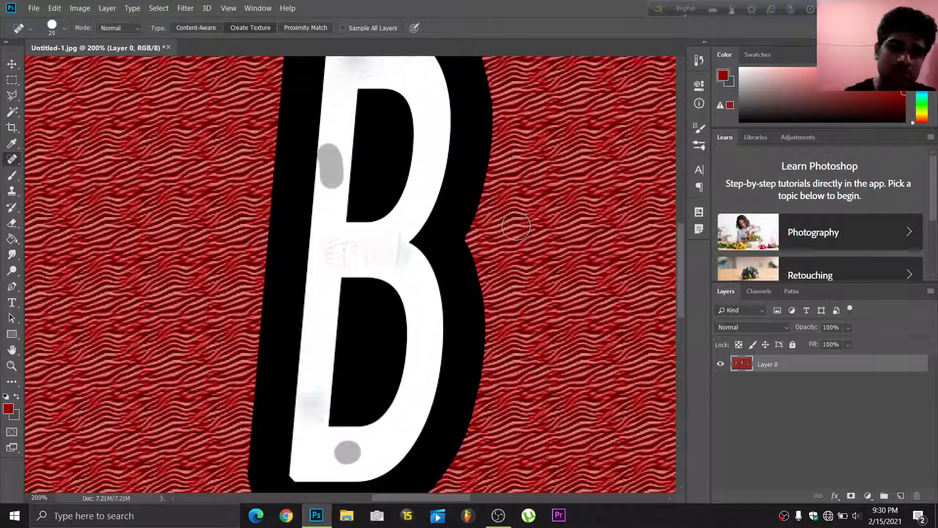
- Brush over the smudges on B's middle bar and along its top curve with the Spot Healing Brush
mouse_move(412, 262)
left_mouse_down()
mouse_move(386, 255)
mouse_move(390, 237)
mouse_move(345, 247)
left_mouse_up()
scroll(529, 181, "up", 3)
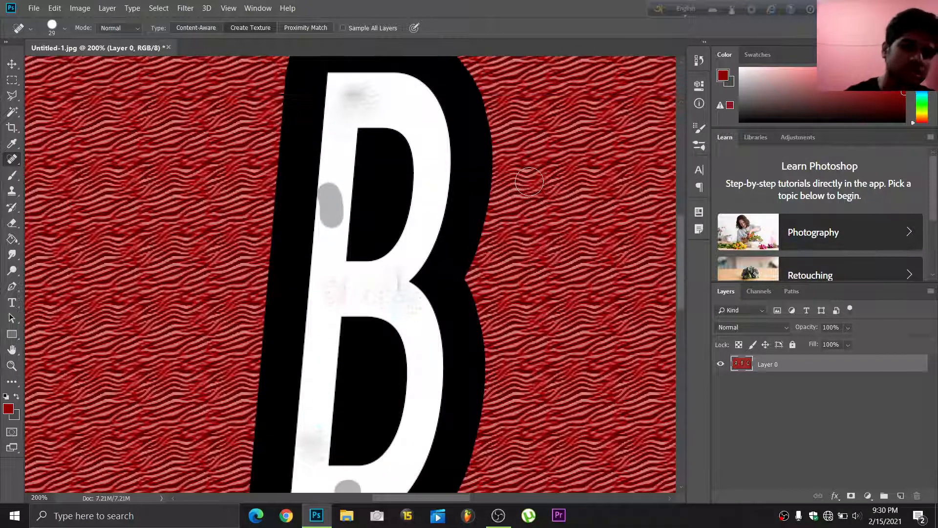
left_click_drag(381, 147, 355, 144)
left_click_drag(402, 161, 367, 134)
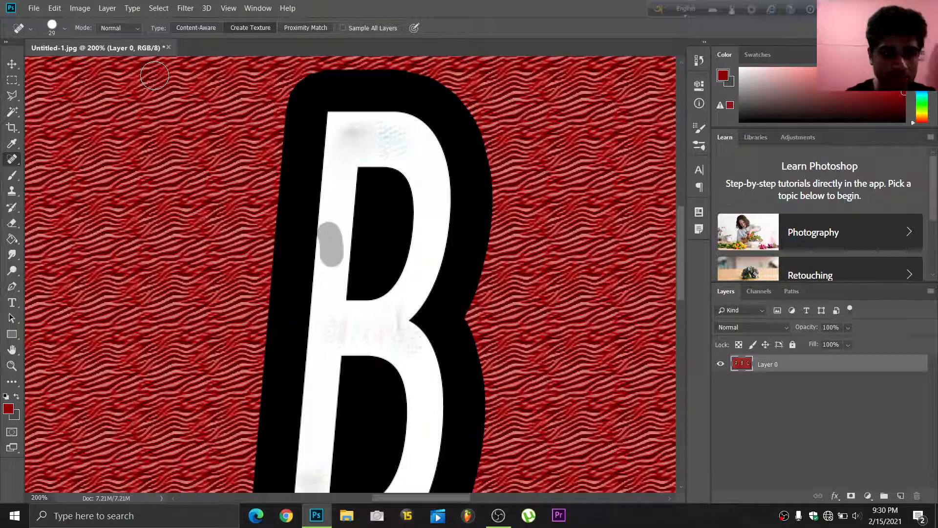
scroll(156, 78, "up", 1)
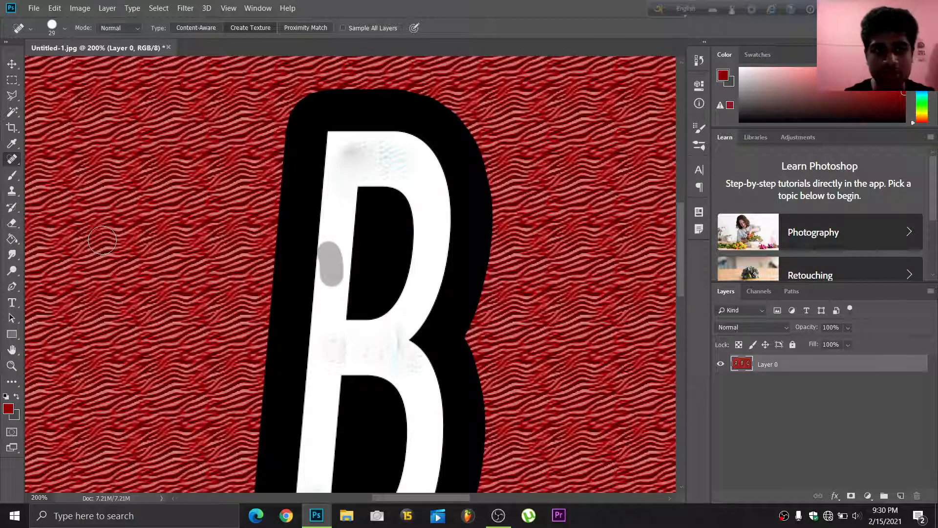
- Try to heal the top of B with the Healing Brush Tool without defining a source point
right_click(12, 161)
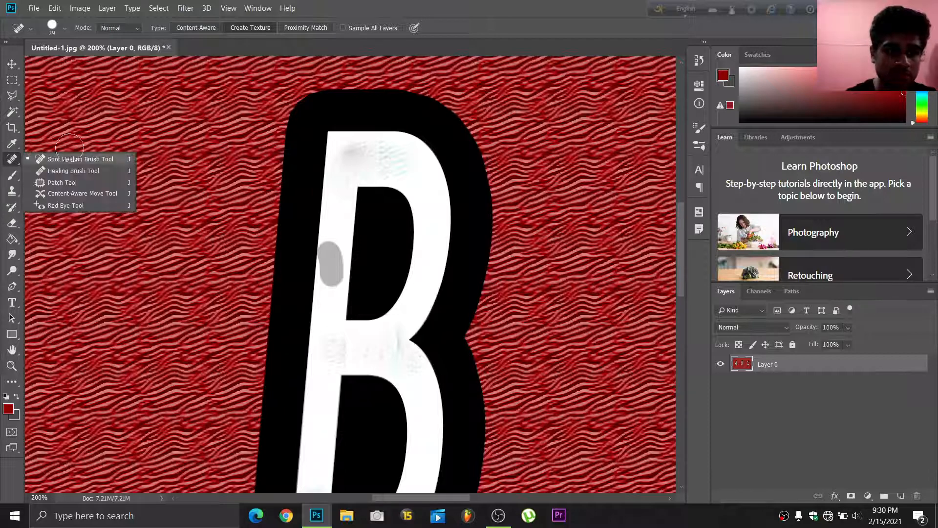
left_click(96, 173)
left_click(400, 164)
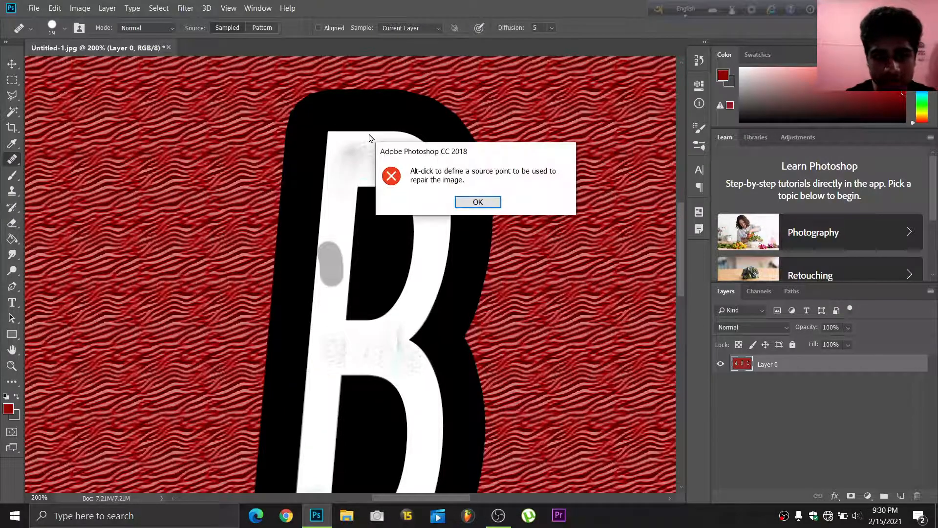
left_click(478, 202)
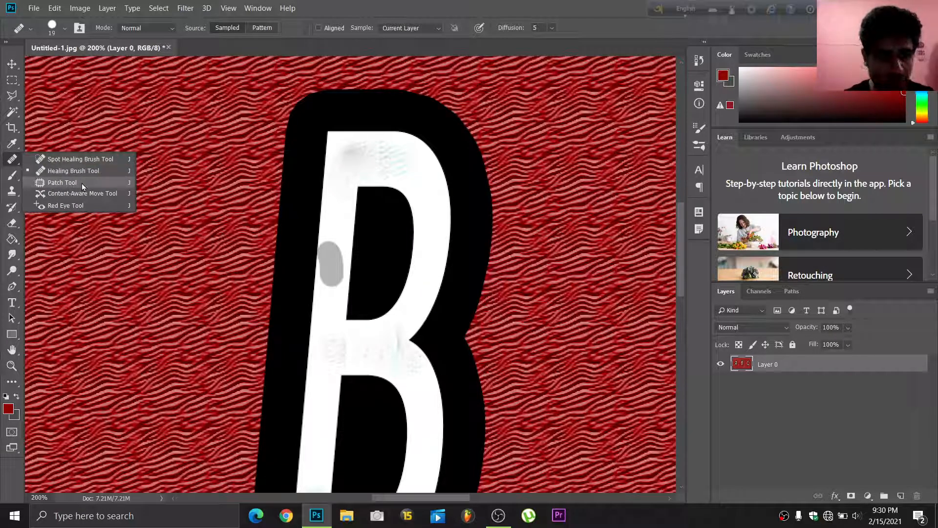
- Activate the Patch Tool and patch part of the grey spot at B's base, sampling from the black area inside the lower opening
left_click(62, 183)
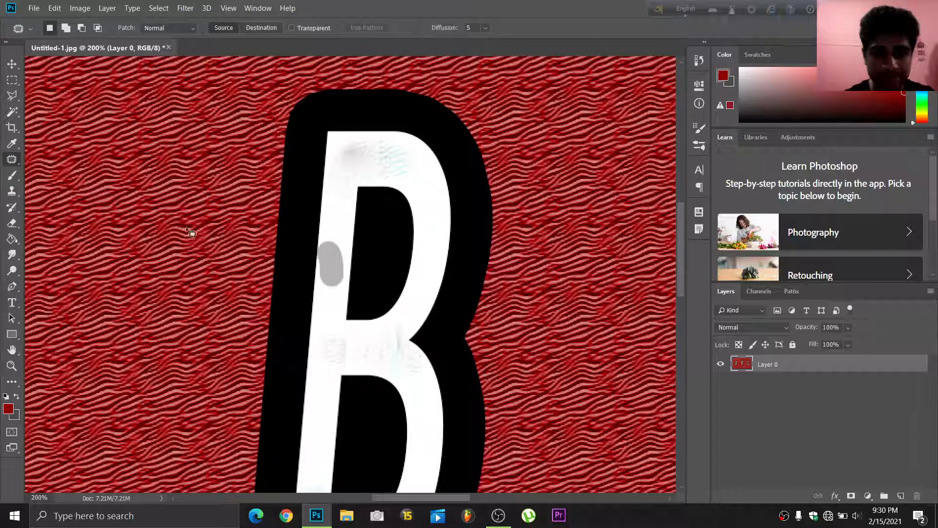
right_click(15, 160)
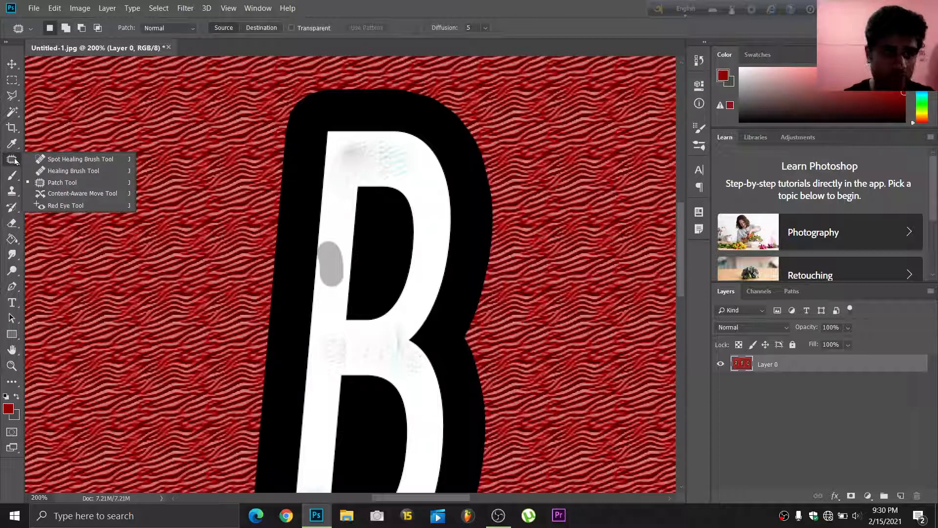
left_click(62, 182)
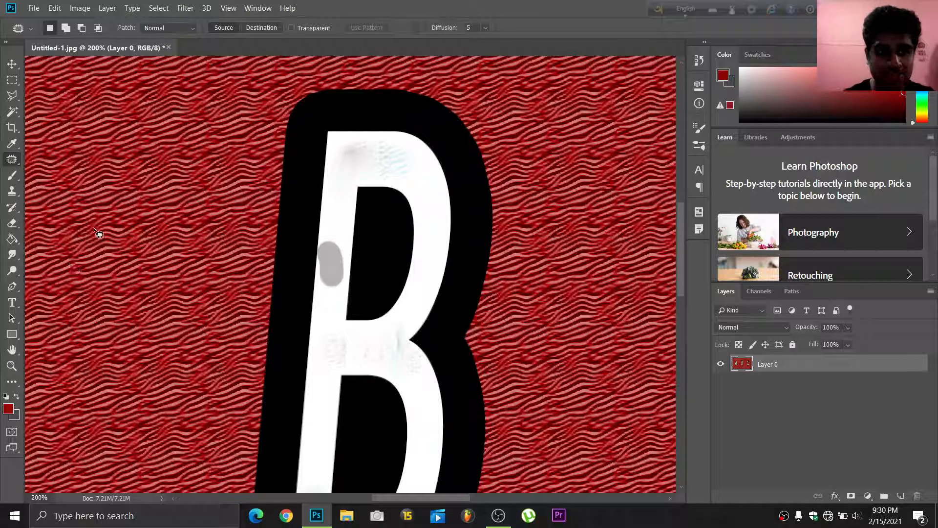
scroll(408, 244, "down", 2)
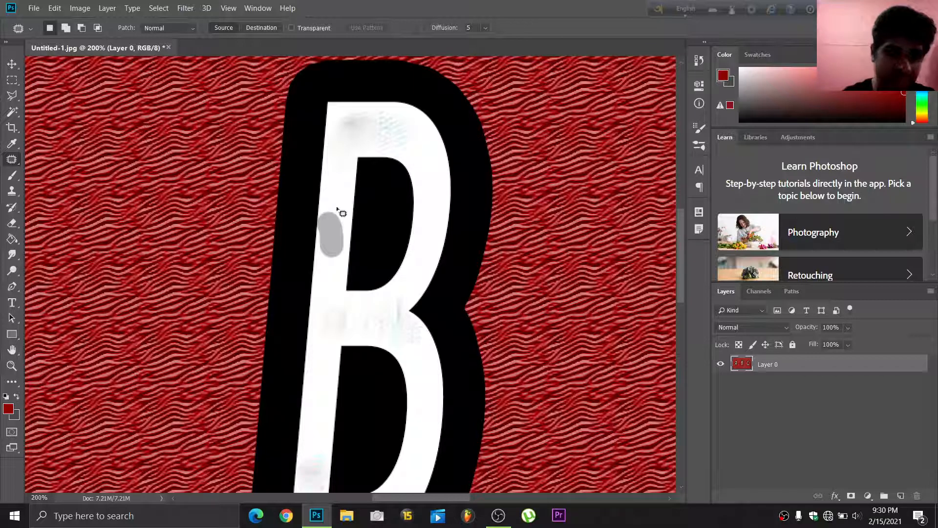
scroll(375, 316, "down", 1)
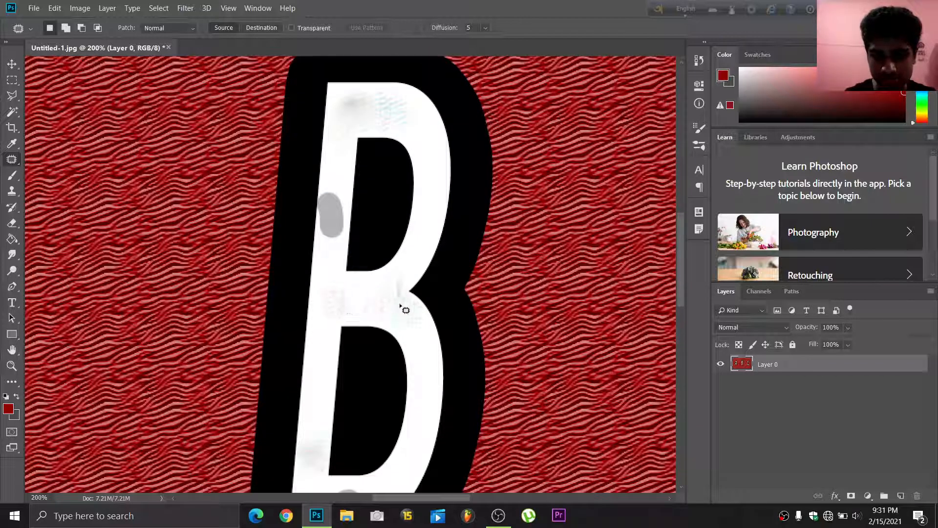
scroll(376, 231, "down", 1)
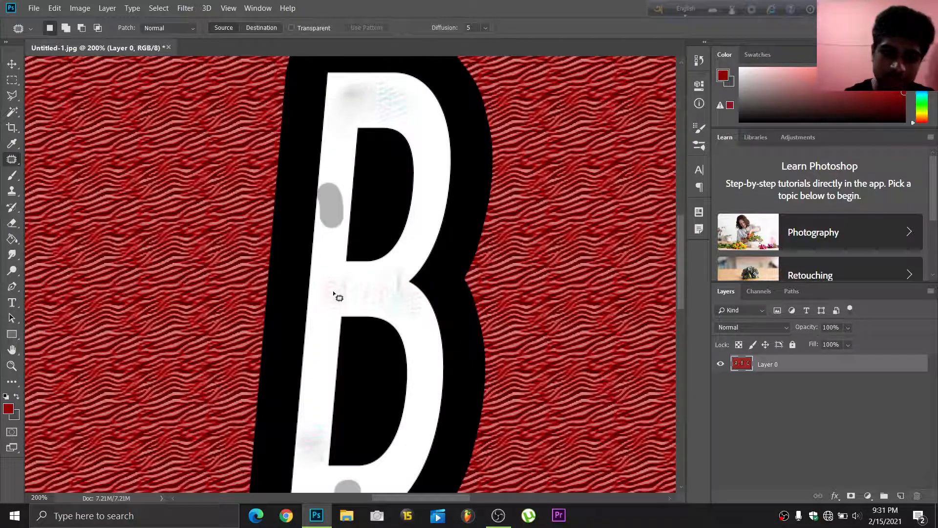
scroll(342, 298, "down", 5)
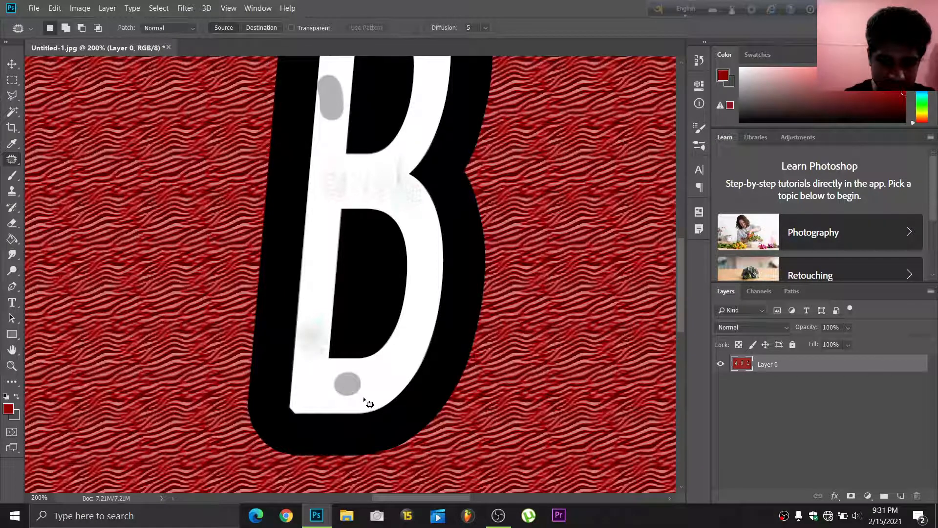
mouse_move(360, 370)
left_mouse_down()
mouse_move(372, 387)
mouse_move(368, 398)
mouse_move(310, 341)
mouse_move(336, 278)
mouse_move(355, 272)
left_mouse_up()
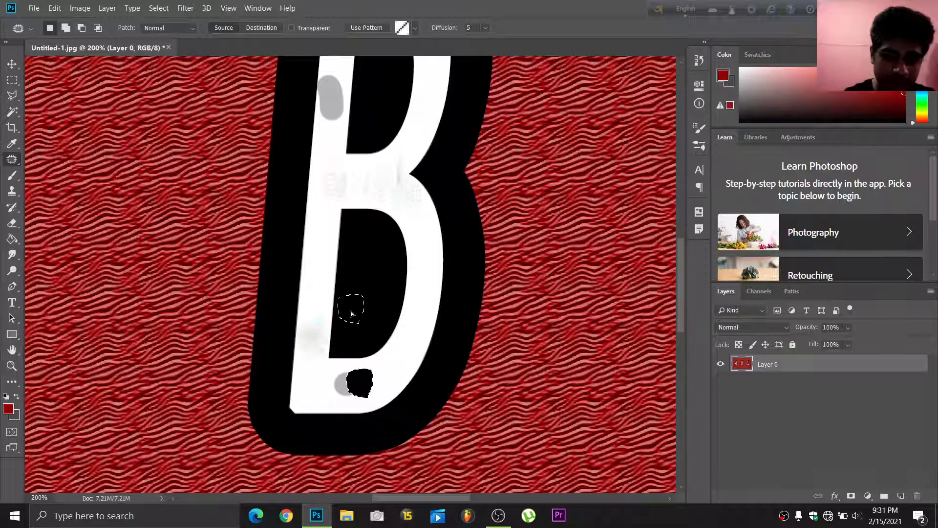
mouse_move(337, 331)
left_mouse_down()
mouse_move(334, 293)
mouse_move(349, 286)
mouse_move(325, 94)
mouse_move(372, 444)
mouse_move(372, 403)
mouse_move(406, 434)
mouse_move(411, 428)
mouse_move(371, 382)
mouse_move(350, 409)
left_mouse_up()
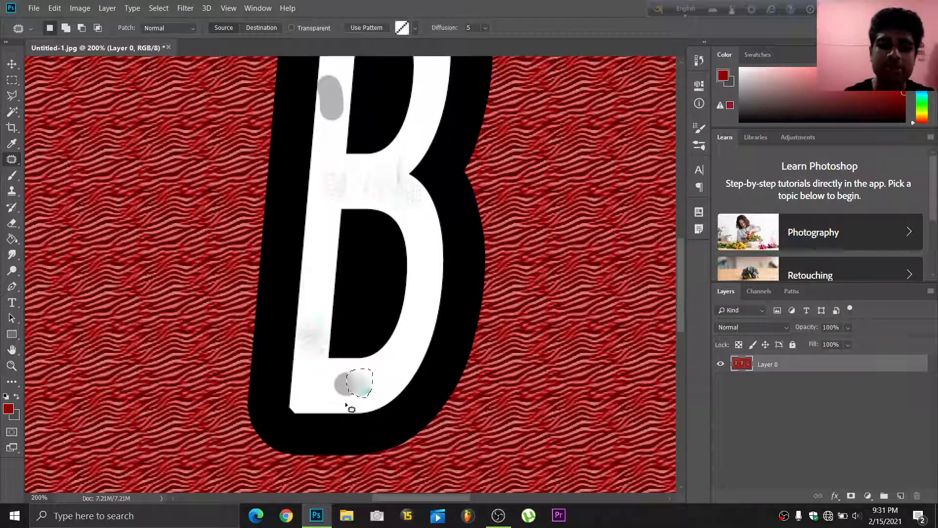
- Check the patch selection's options and deselect the patched area at B's base
right_click(359, 379)
right_click(359, 373)
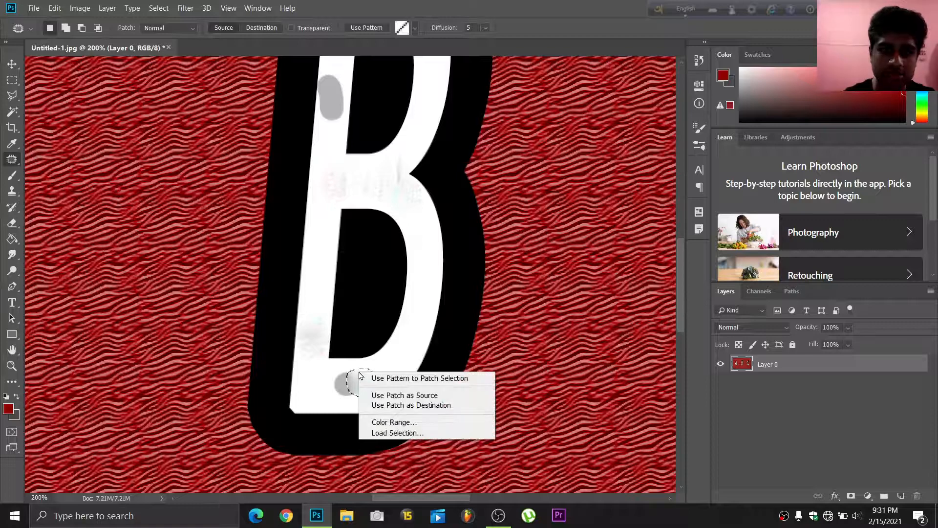
right_click(12, 163)
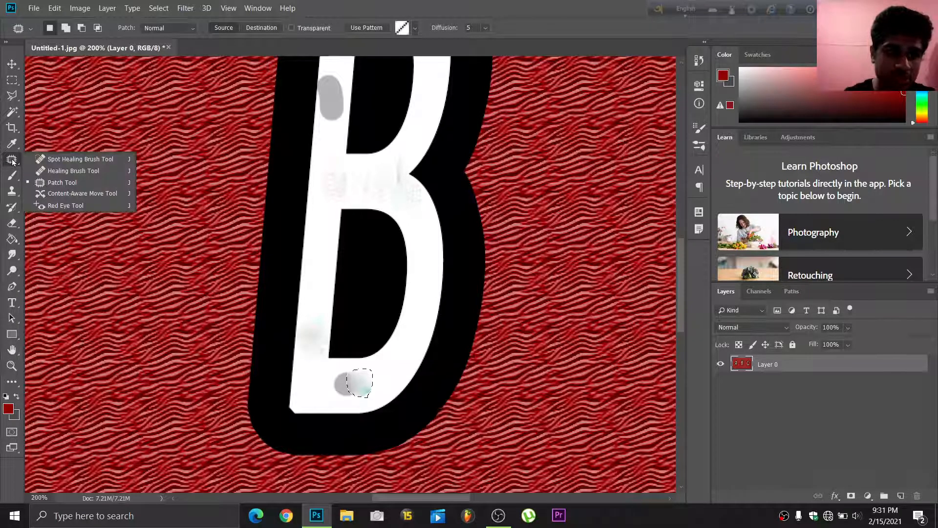
left_click(14, 162)
right_click(14, 163)
left_click(359, 250)
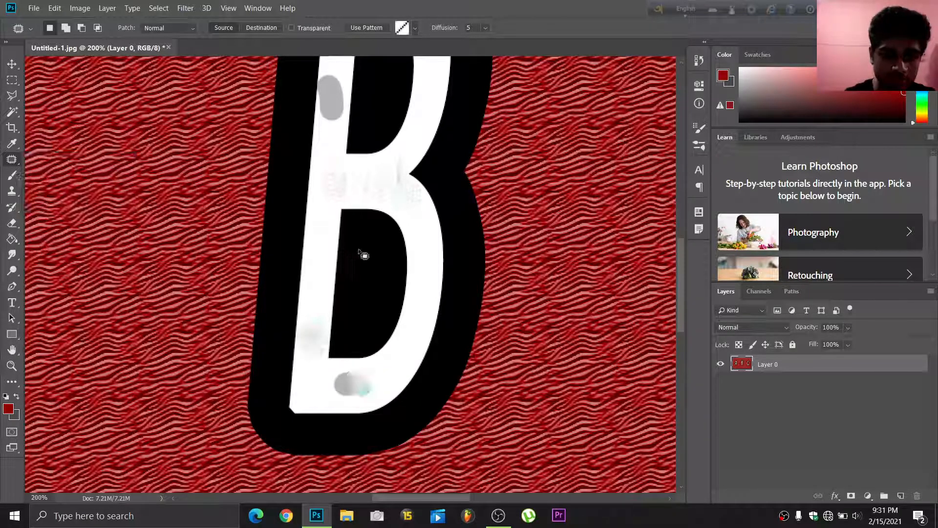
- Try patching a small area inside B's lower opening with the red background texture, and revert to the Deselect history state
mouse_move(335, 356)
left_mouse_down()
mouse_move(348, 303)
mouse_move(362, 328)
mouse_move(336, 357)
left_mouse_up()
left_click_drag(352, 320, 167, 303)
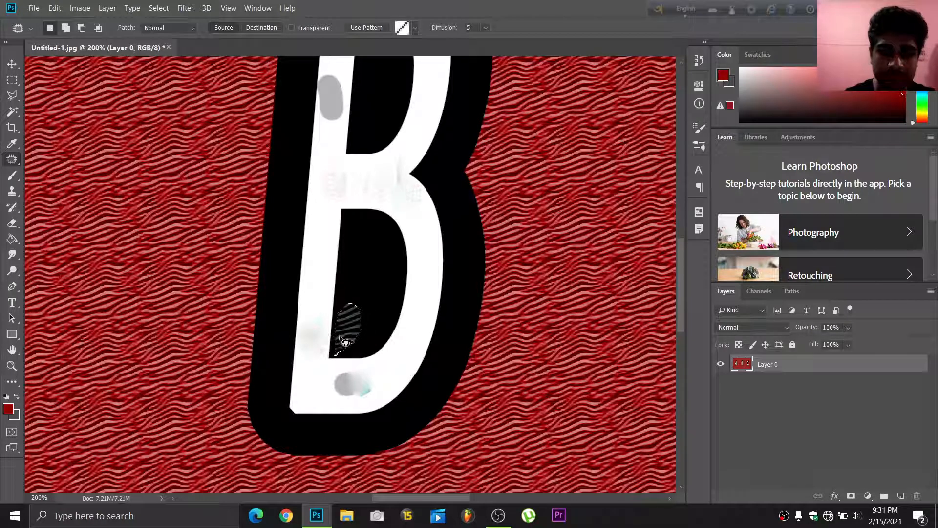
left_click(698, 60)
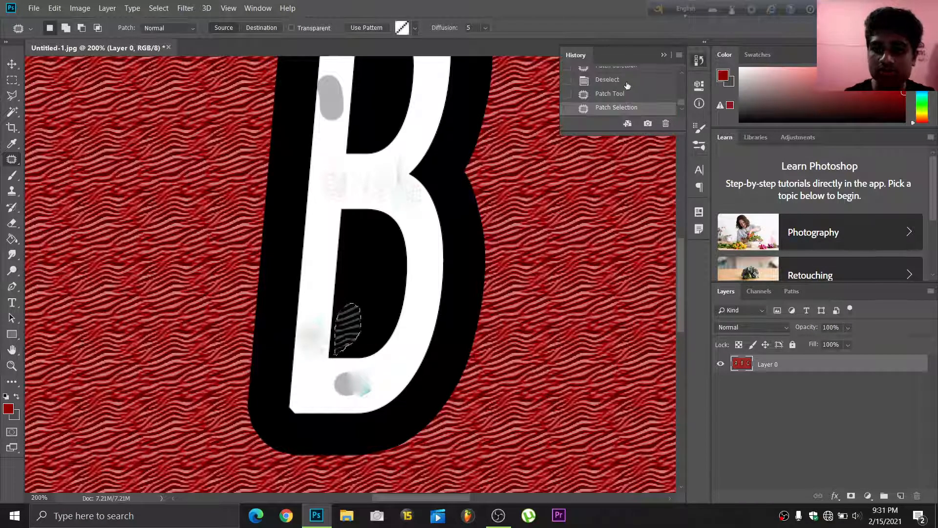
left_click(624, 85)
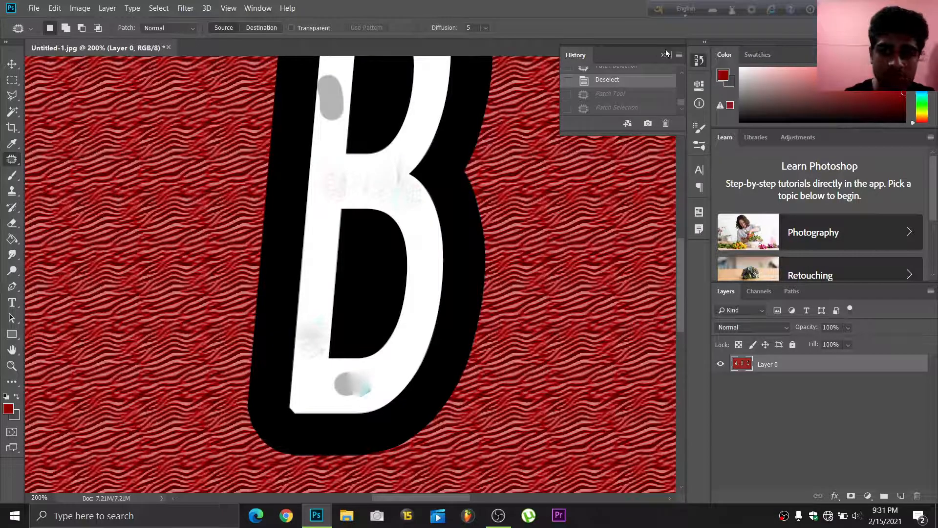
left_click(668, 56)
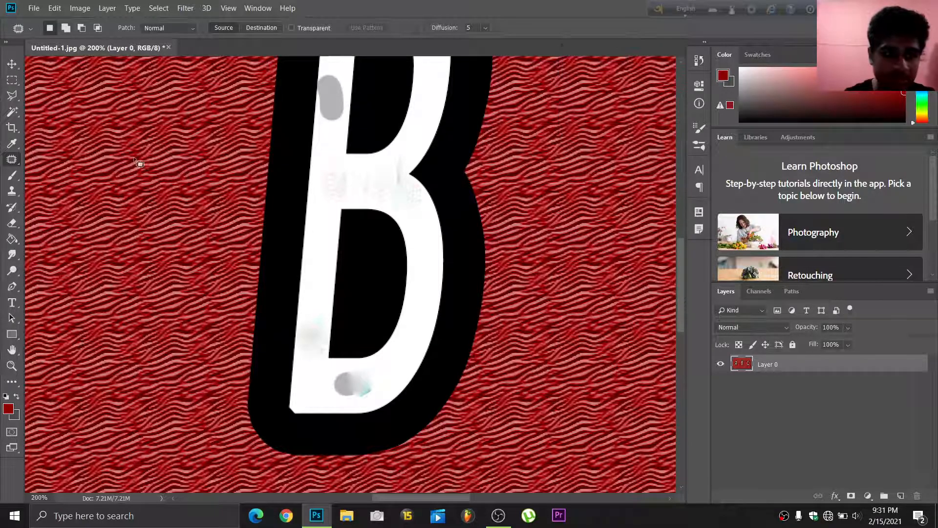
- Outline a small white piece of B's stem with the Content-Aware Move Tool and move it onto the red background
right_click(8, 163)
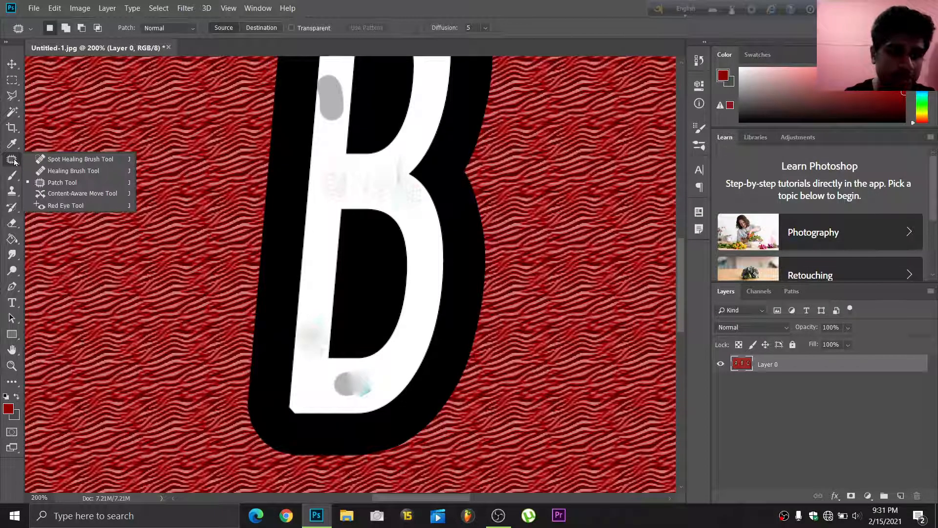
left_click(88, 193)
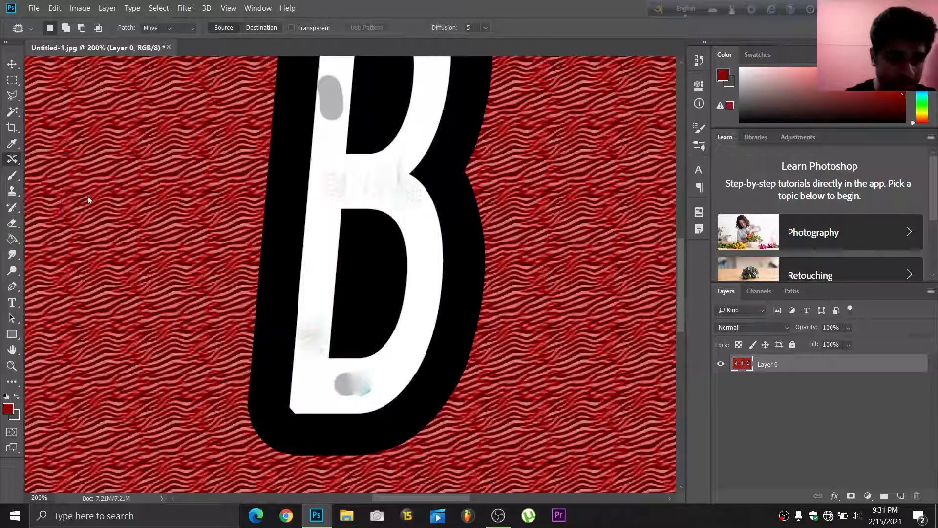
right_click(10, 161)
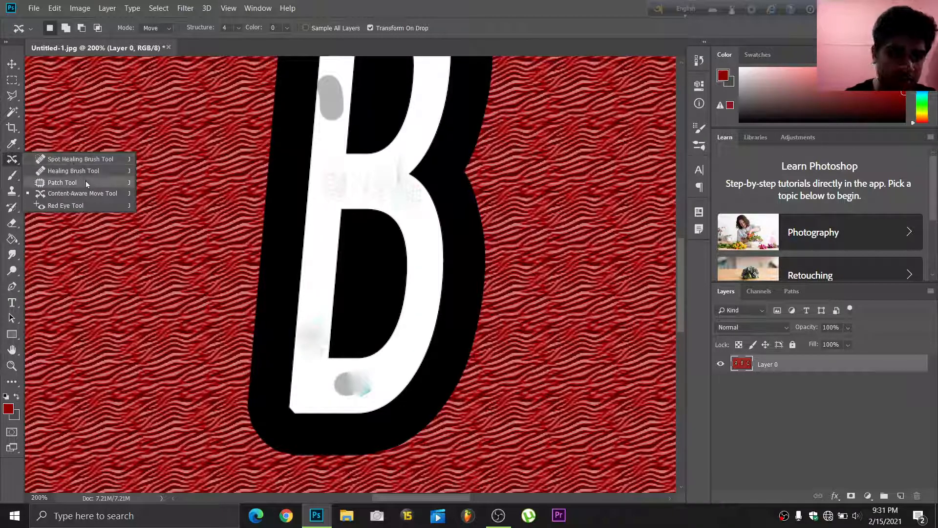
left_click(12, 163)
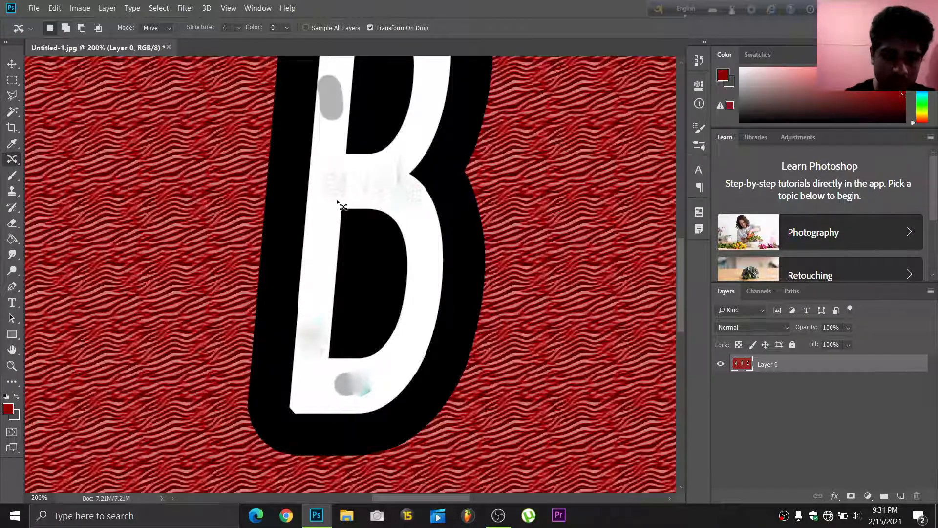
scroll(341, 203, "up", 3)
scroll(342, 203, "down", 1)
mouse_move(326, 220)
left_mouse_down()
mouse_move(340, 257)
mouse_move(321, 241)
mouse_move(328, 220)
mouse_move(312, 243)
mouse_move(192, 218)
mouse_move(155, 232)
left_mouse_up()
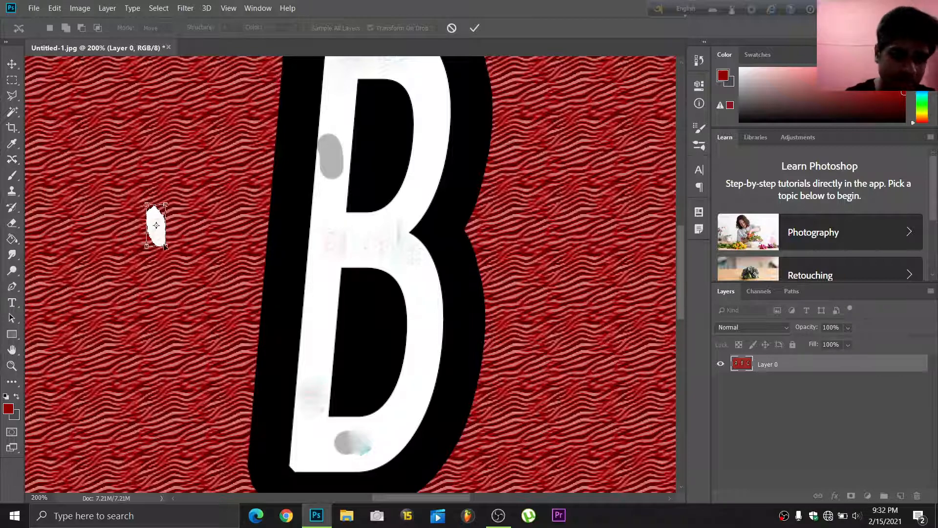
- Try moving the white piece closer to B, enlarging it on the red background, and committing the content-aware move
left_click_drag(160, 239, 228, 239)
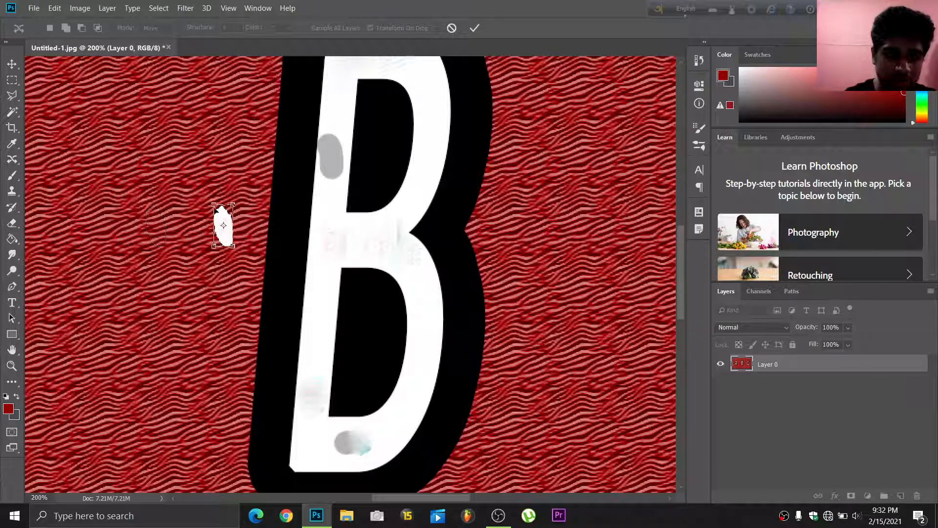
left_click_drag(213, 204, 174, 119)
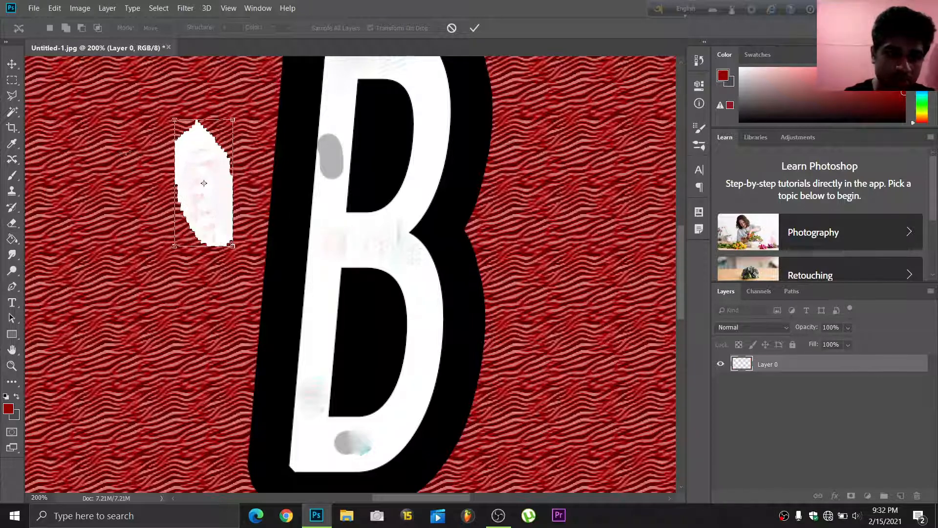
mouse_move(205, 161)
left_mouse_down()
mouse_move(226, 166)
mouse_move(221, 158)
left_mouse_up()
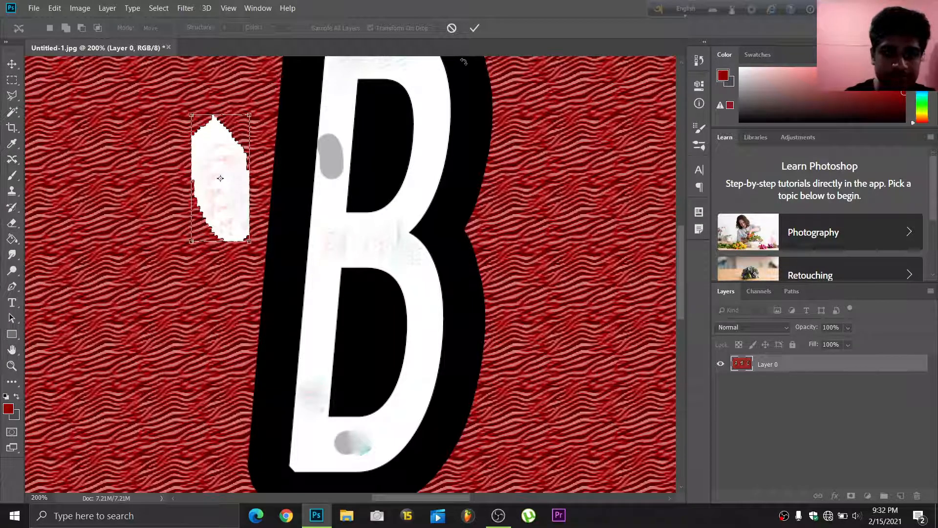
left_click(474, 28)
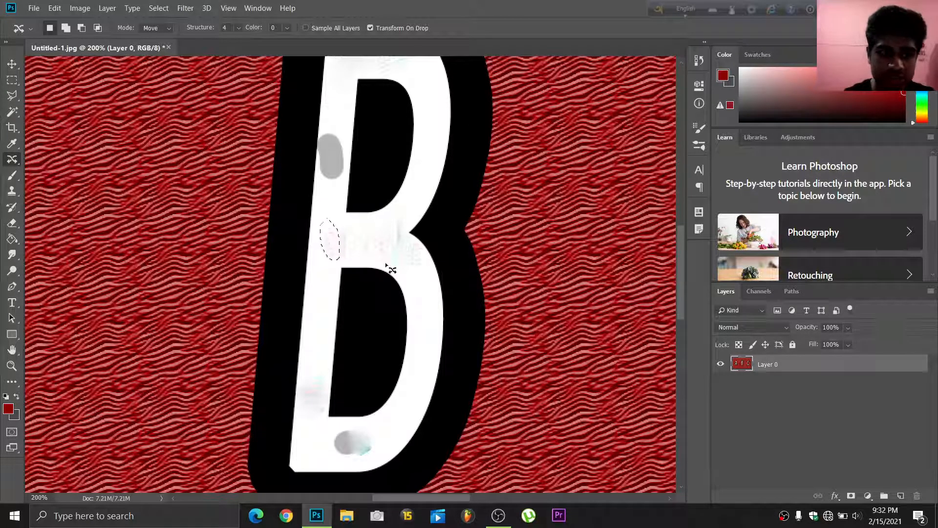
- Extend the Content-Aware Move selection at B's middle with two added areas, and subtract part of the thin strip
left_click(64, 29)
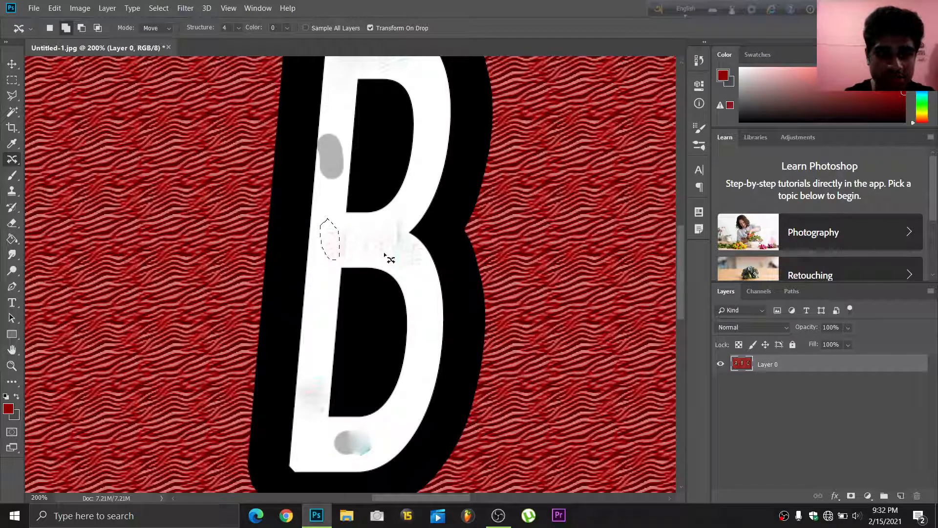
mouse_move(333, 242)
left_mouse_down()
mouse_move(386, 252)
mouse_move(381, 260)
left_mouse_up()
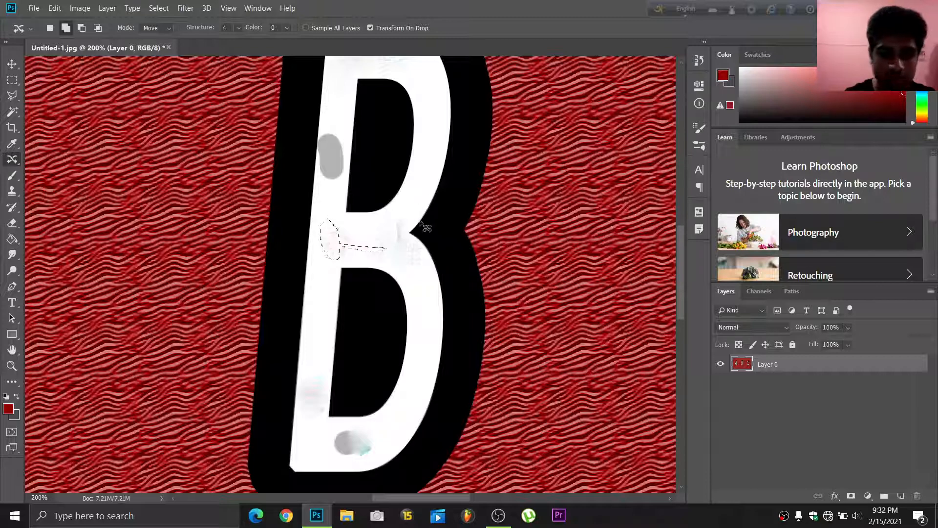
mouse_move(335, 228)
left_mouse_down()
mouse_move(338, 206)
mouse_move(327, 233)
mouse_move(334, 216)
mouse_move(352, 217)
mouse_move(339, 200)
left_mouse_up()
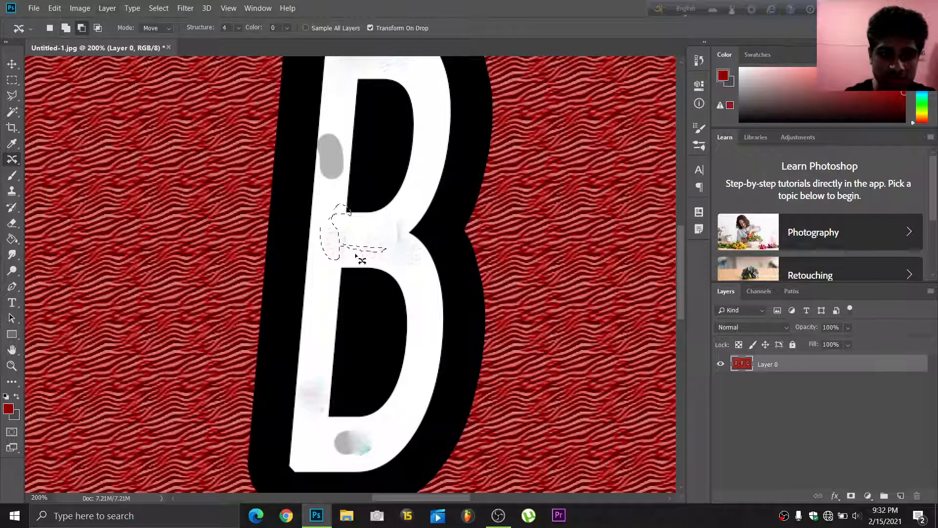
mouse_move(352, 252)
left_mouse_down()
mouse_move(397, 249)
mouse_move(373, 263)
mouse_move(354, 251)
left_mouse_up()
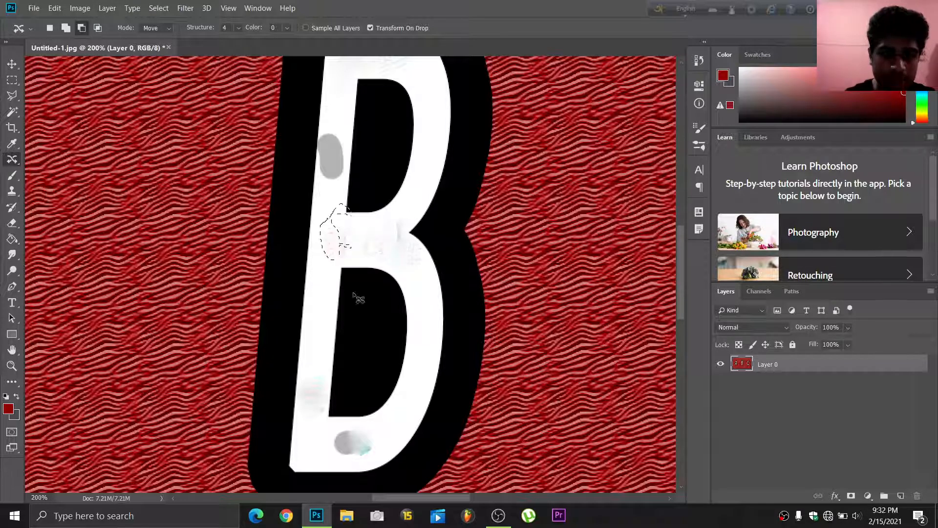
- Switch to the Polygonal Lasso Tool and deselect the selection at B's middle
right_click(327, 242)
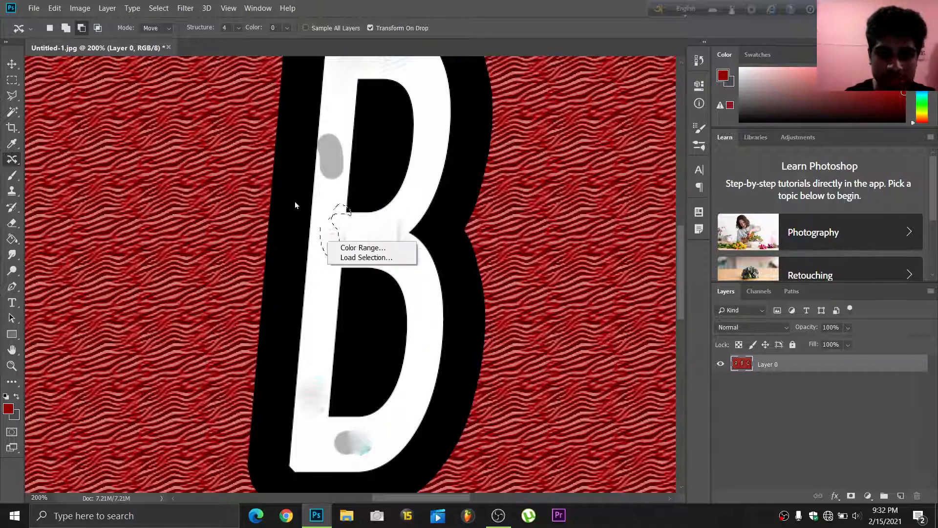
left_click(331, 235)
right_click(323, 245)
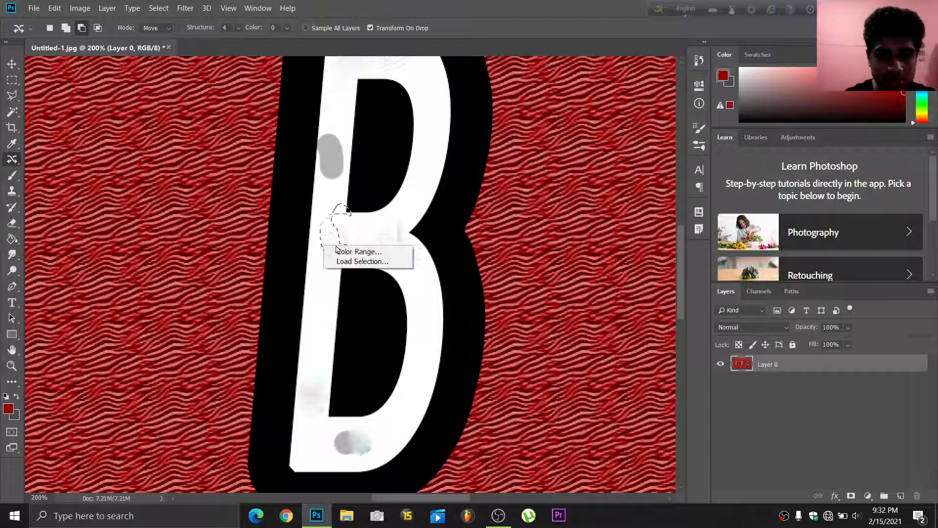
left_click(12, 95)
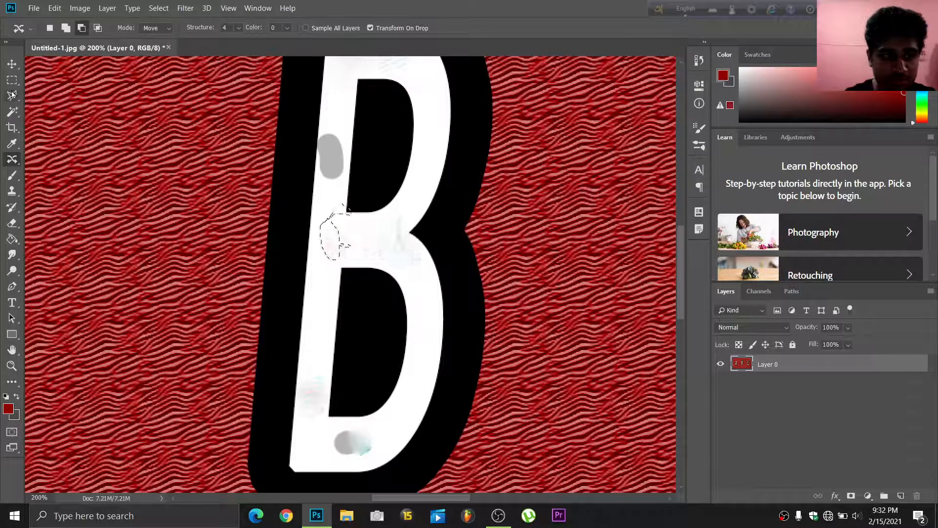
left_click(13, 96)
right_click(334, 234)
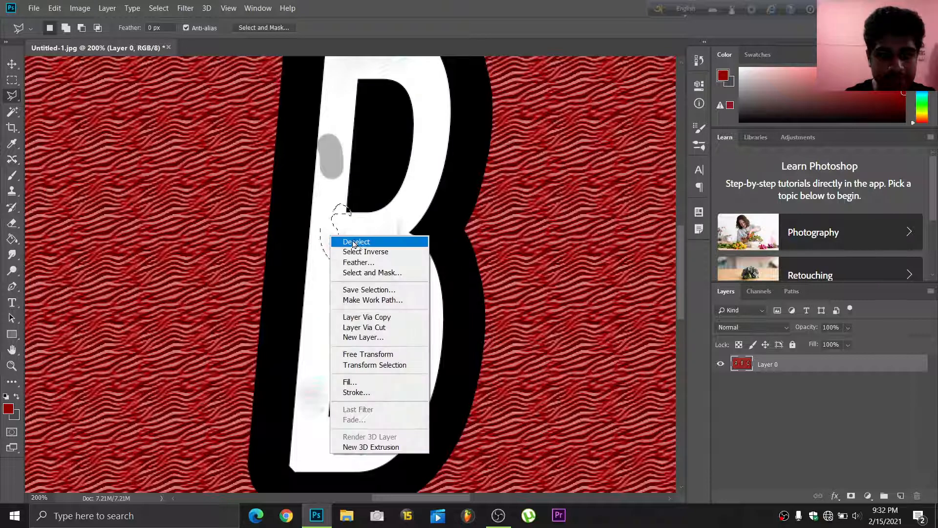
left_click(353, 242)
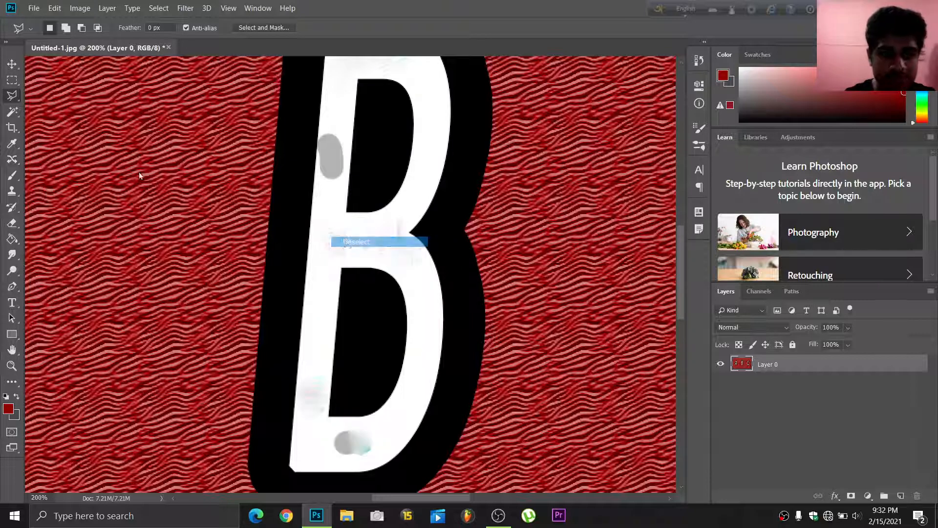
- Activate the Red Eye Tool and darken several small spots on the red background between A and B
left_click(13, 164)
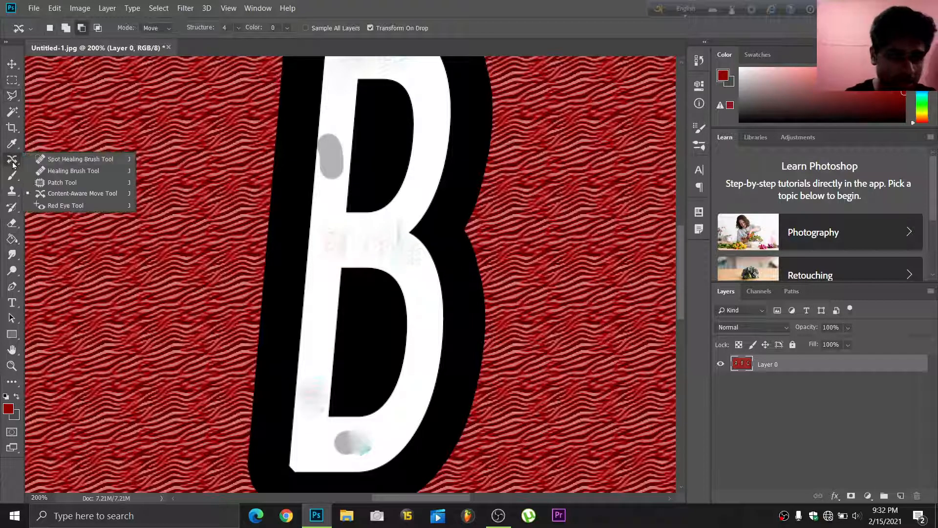
left_click(80, 207)
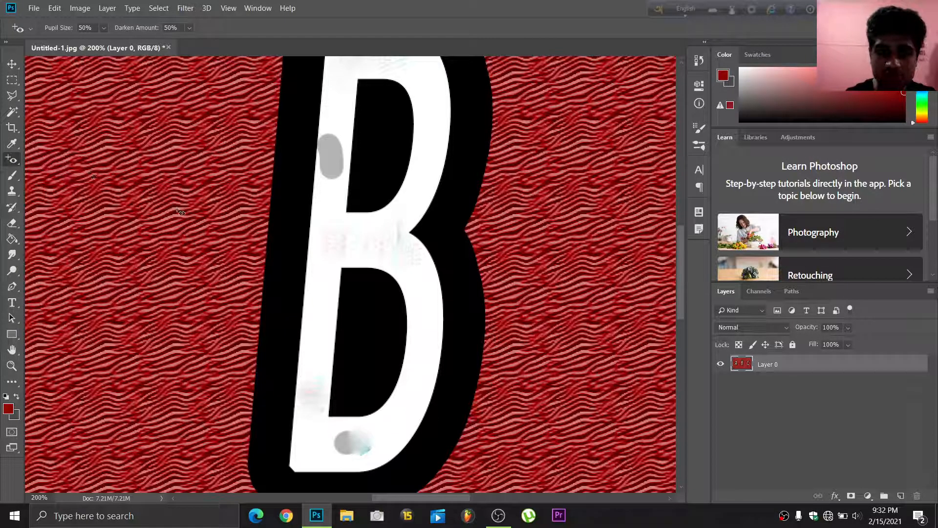
left_click_drag(423, 499, 403, 498)
left_click_drag(682, 298, 693, 282)
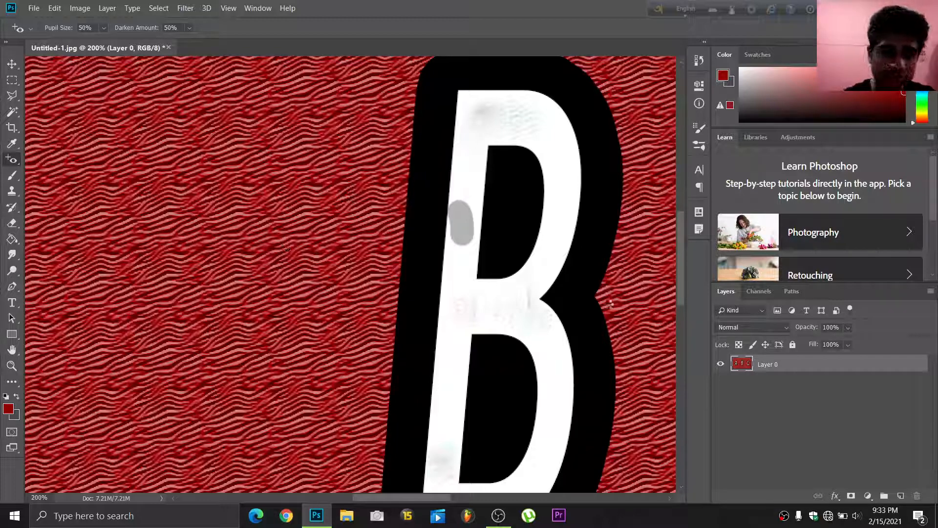
left_click(232, 201)
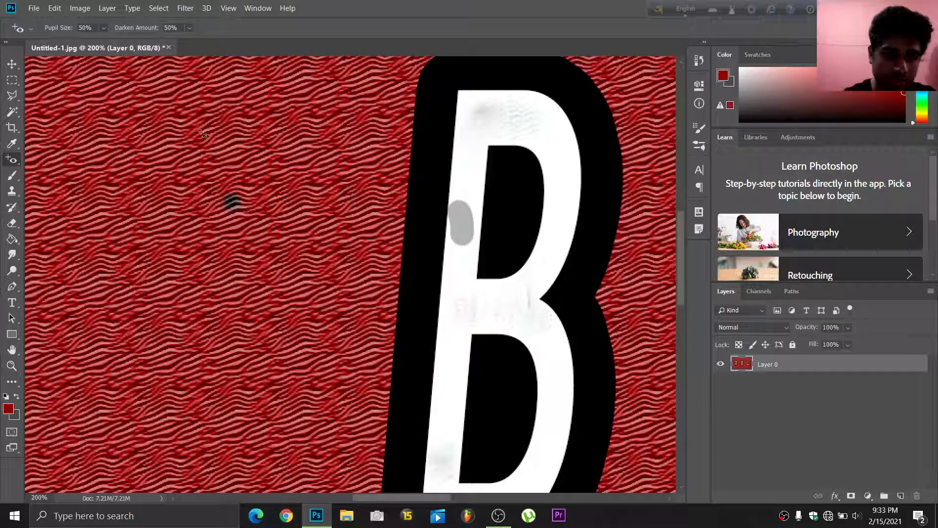
left_click_drag(282, 196, 358, 309)
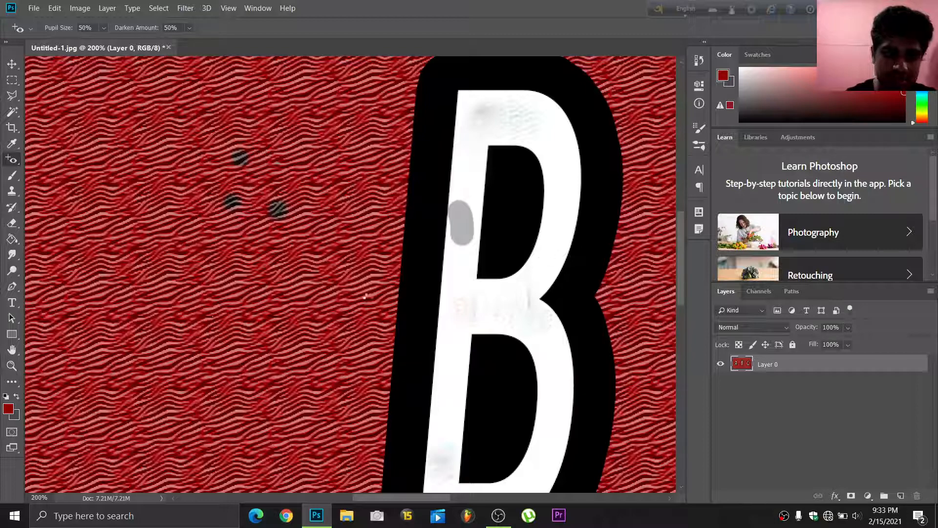
left_click(213, 317)
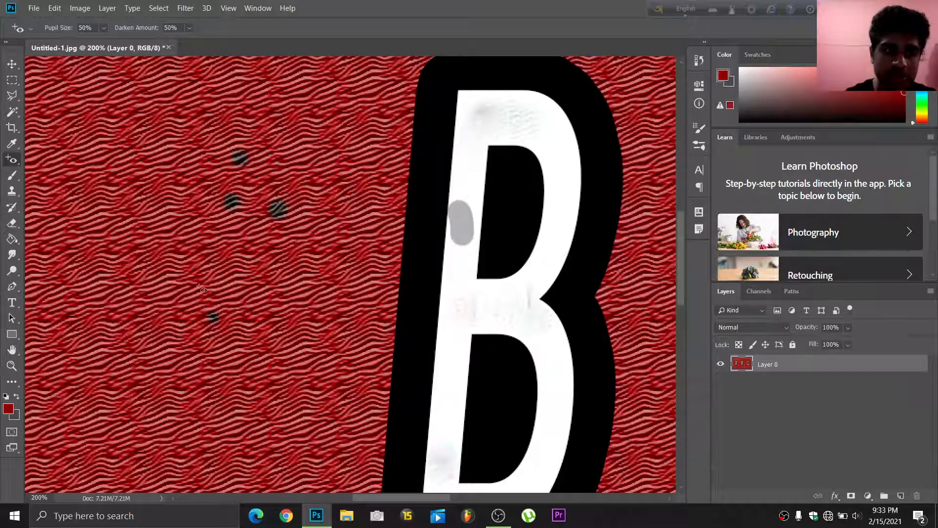
- Review the Eyedropper and healing tool groups and make the Spot Healing Brush Tool active
right_click(9, 161)
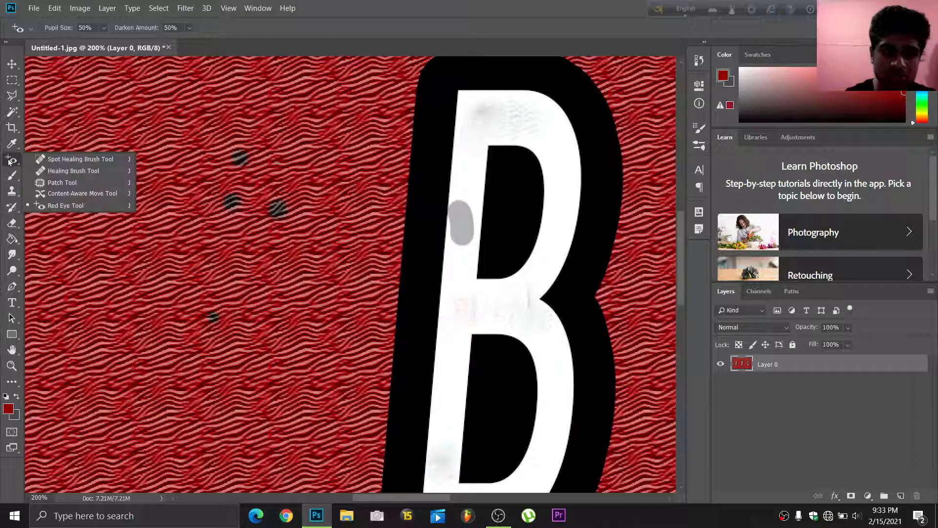
left_click(39, 157)
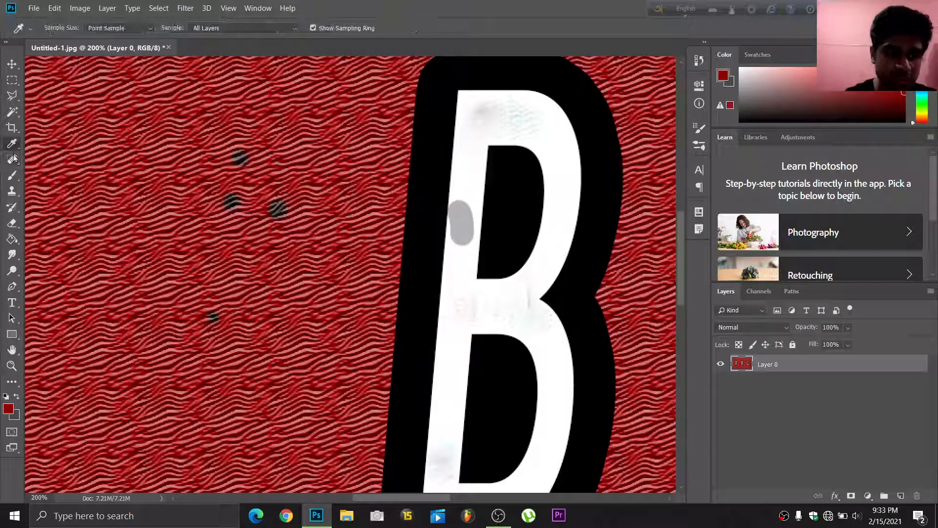
left_click(11, 144)
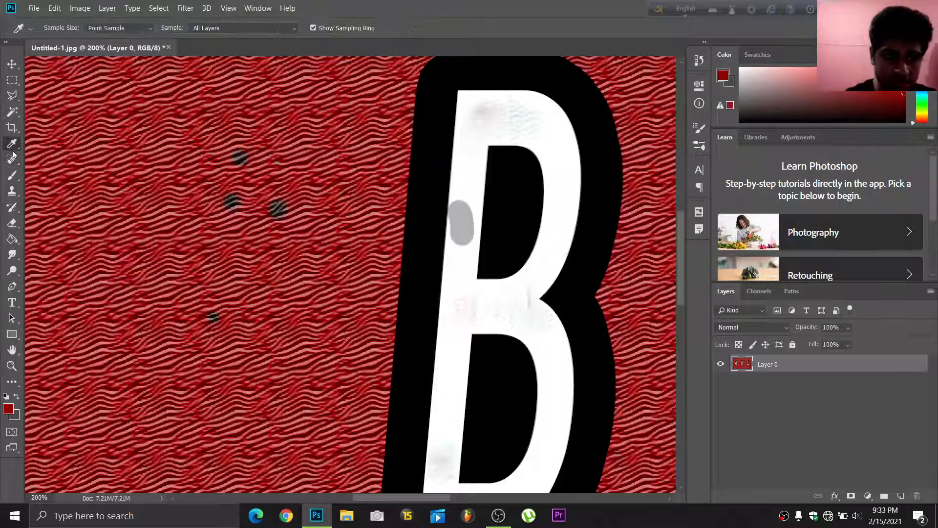
right_click(11, 145)
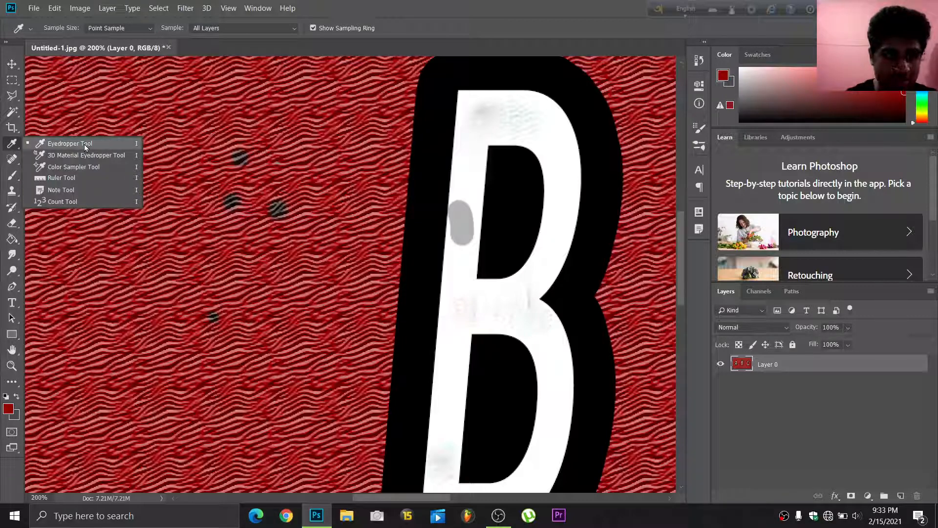
left_click(10, 159)
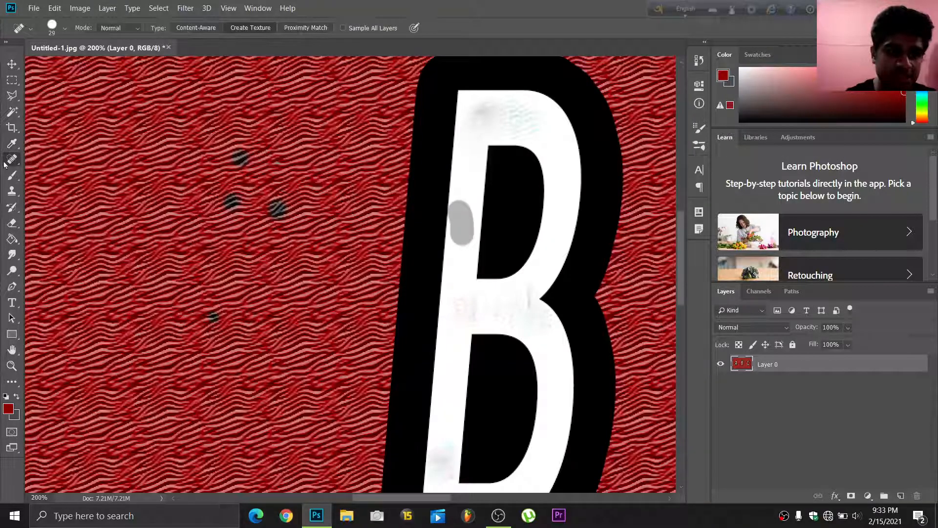
right_click(8, 161)
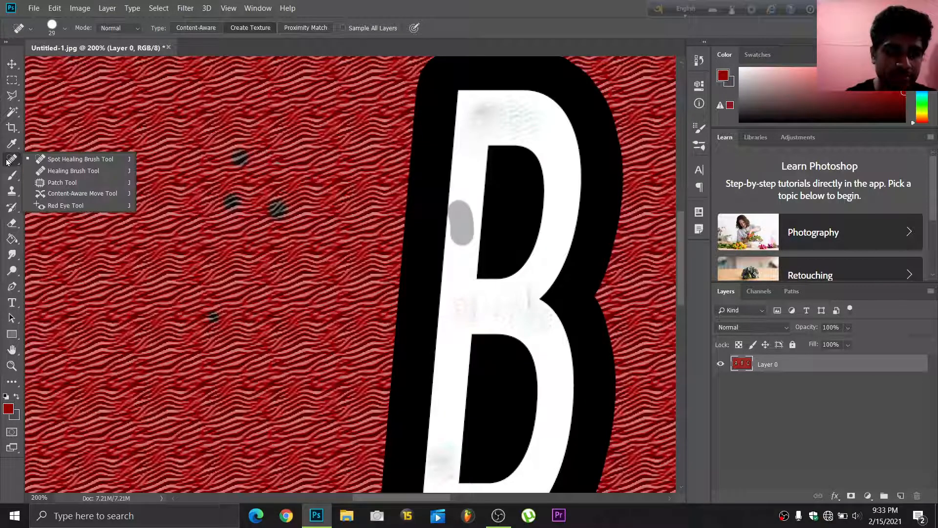
left_click(74, 159)
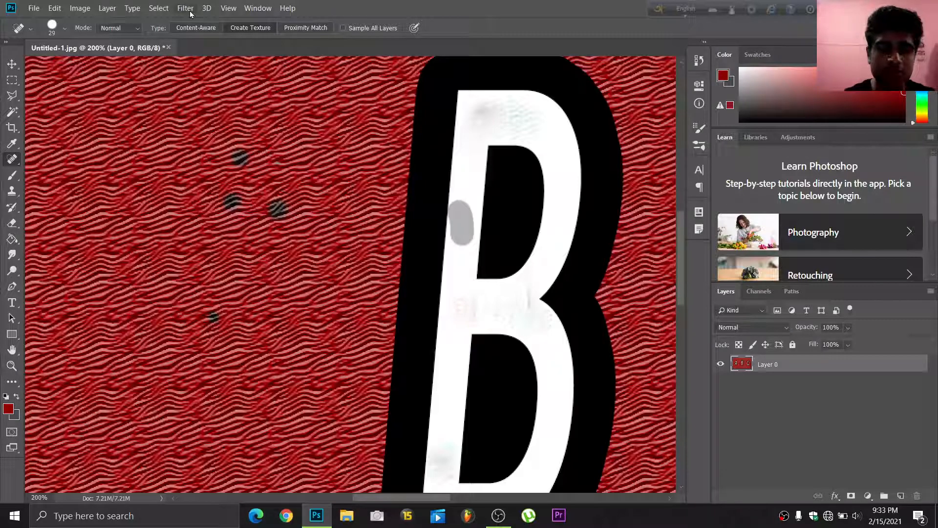
- Set the image magnification to 100% and view the complete letters A and B together
left_click(229, 10)
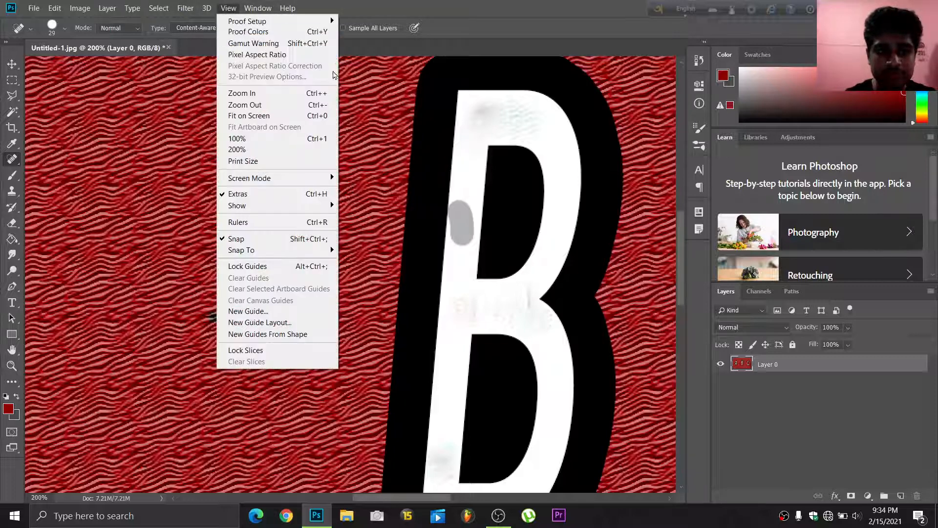
left_click(262, 139)
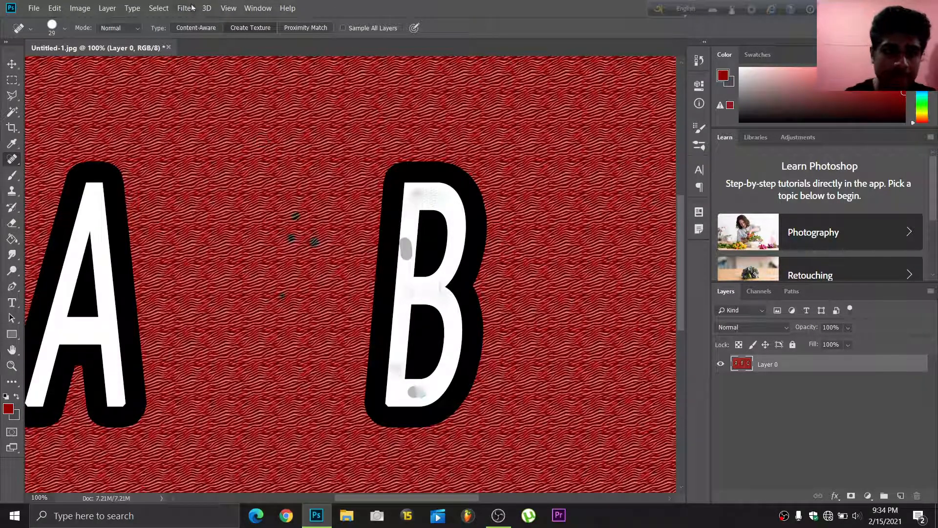
scroll(317, 239, "down", 2)
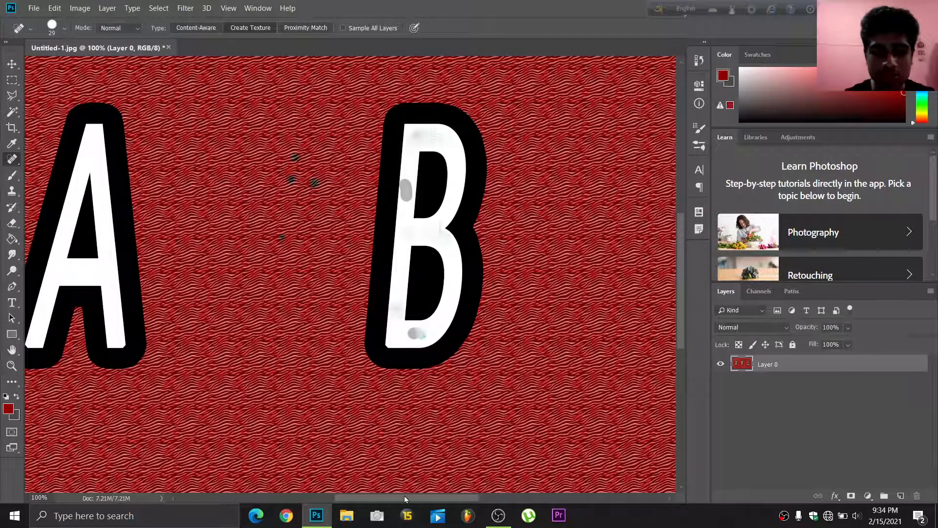
left_click_drag(403, 496, 376, 497)
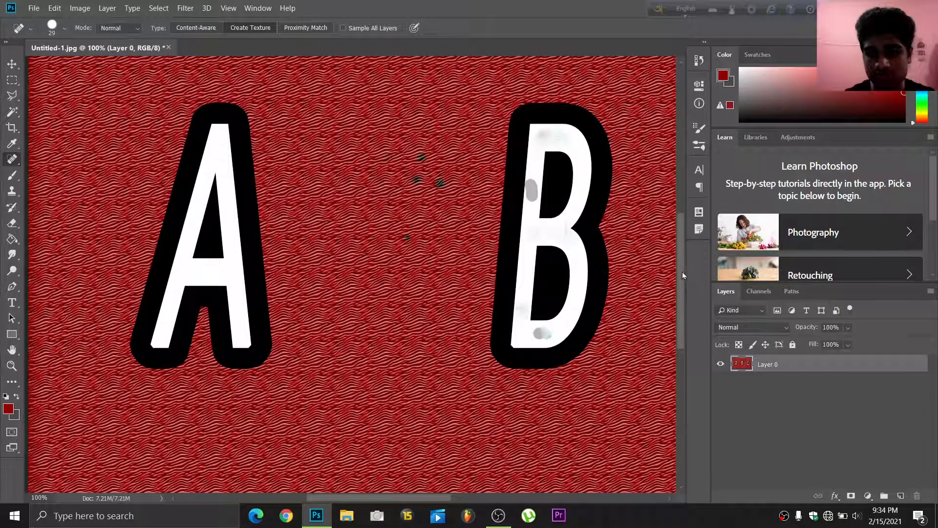
mouse_move(679, 265)
left_mouse_down()
mouse_move(681, 235)
mouse_move(684, 268)
left_mouse_up()
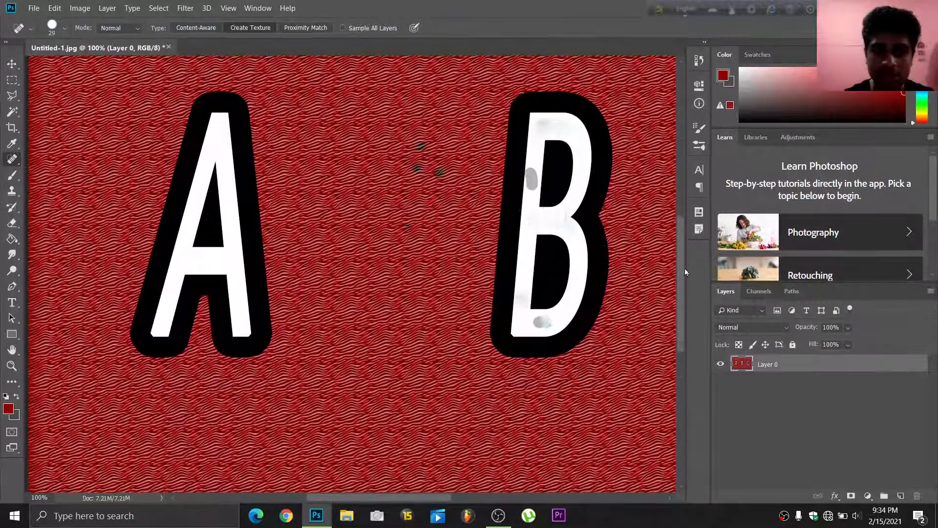